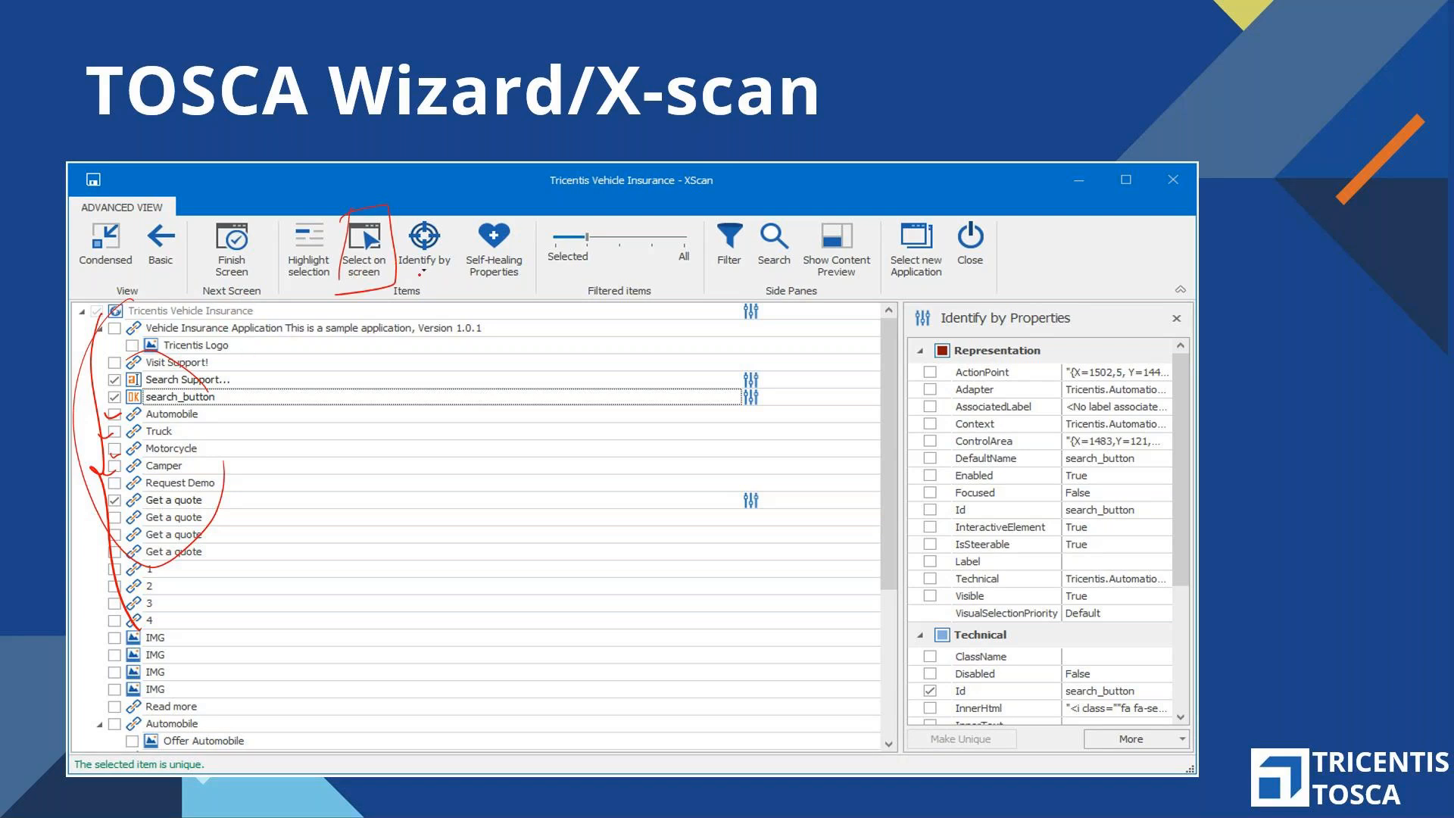
# Ink-mark Identify by, Self-Healing Properties, the Id property, the Filtered items slider and the unselected controls on the X-scan slide, and erase all ink
pyautogui.moveTo(443, 265)
pyautogui.mouseDown()
pyautogui.moveTo(442, 345)
pyautogui.moveTo(451, 281)
pyautogui.mouseUp()
pyautogui.moveTo(418, 348); pyautogui.dragTo(449, 349)
pyautogui.moveTo(524, 203); pyautogui.dragTo(472, 240)
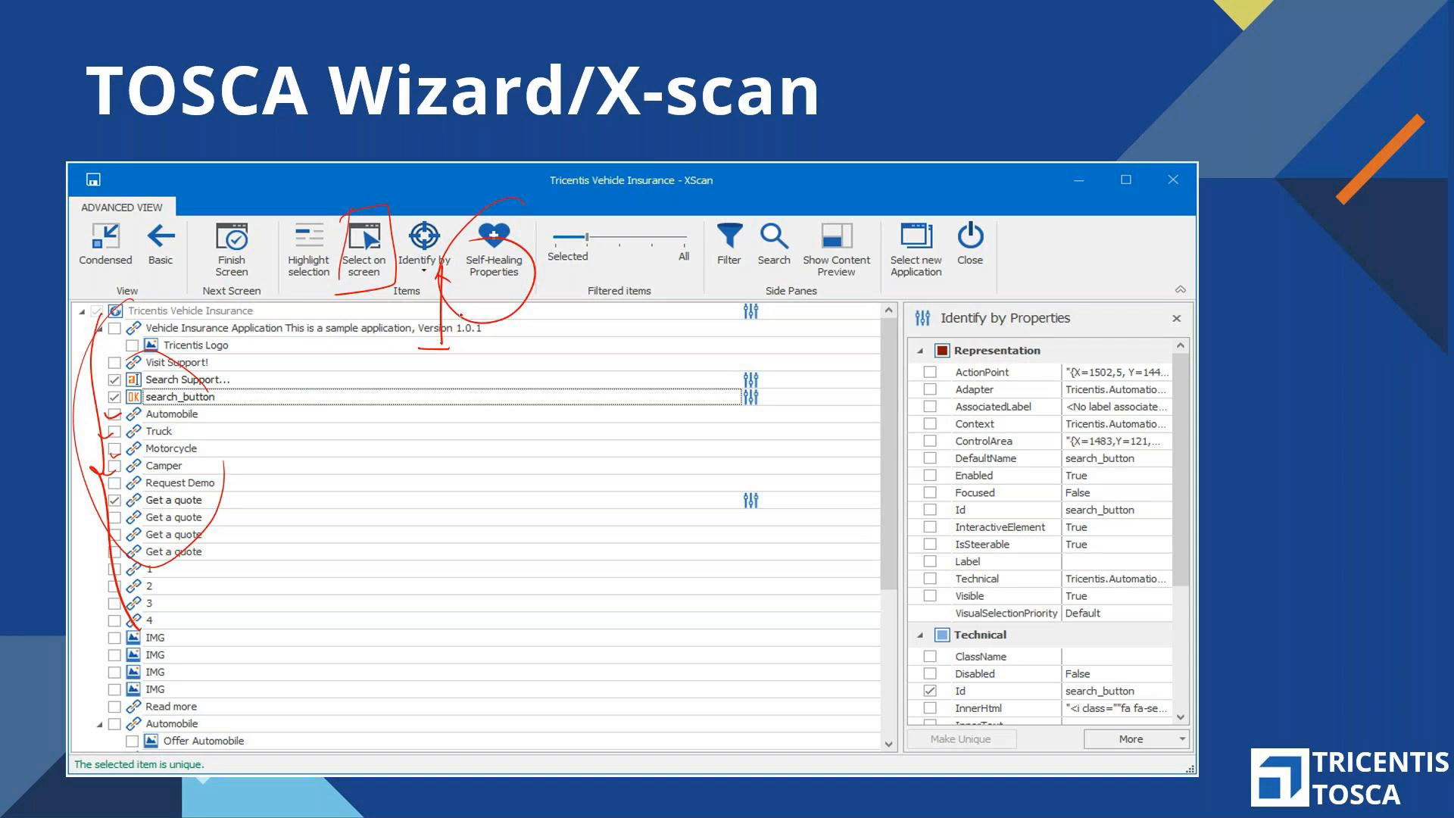
pyautogui.moveTo(547, 329); pyautogui.dragTo(499, 282)
pyautogui.moveTo(912, 687)
pyautogui.mouseDown()
pyautogui.moveTo(916, 714)
pyautogui.moveTo(1036, 693)
pyautogui.moveTo(1131, 699)
pyautogui.mouseUp()
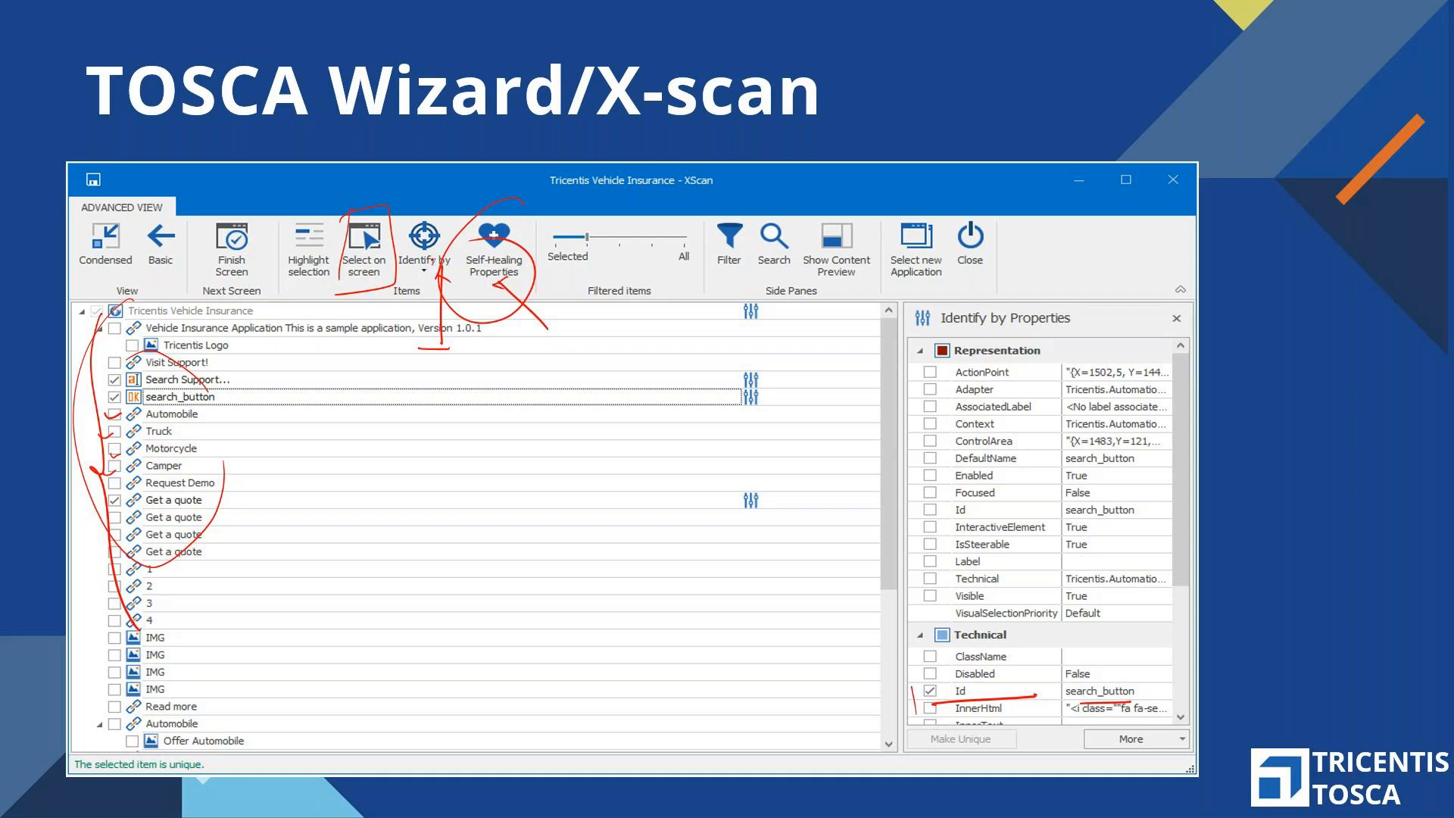
pyautogui.moveTo(478, 200)
pyautogui.mouseDown()
pyautogui.moveTo(437, 241)
pyautogui.moveTo(470, 239)
pyautogui.mouseUp()
pyautogui.moveTo(561, 256); pyautogui.dragTo(686, 252)
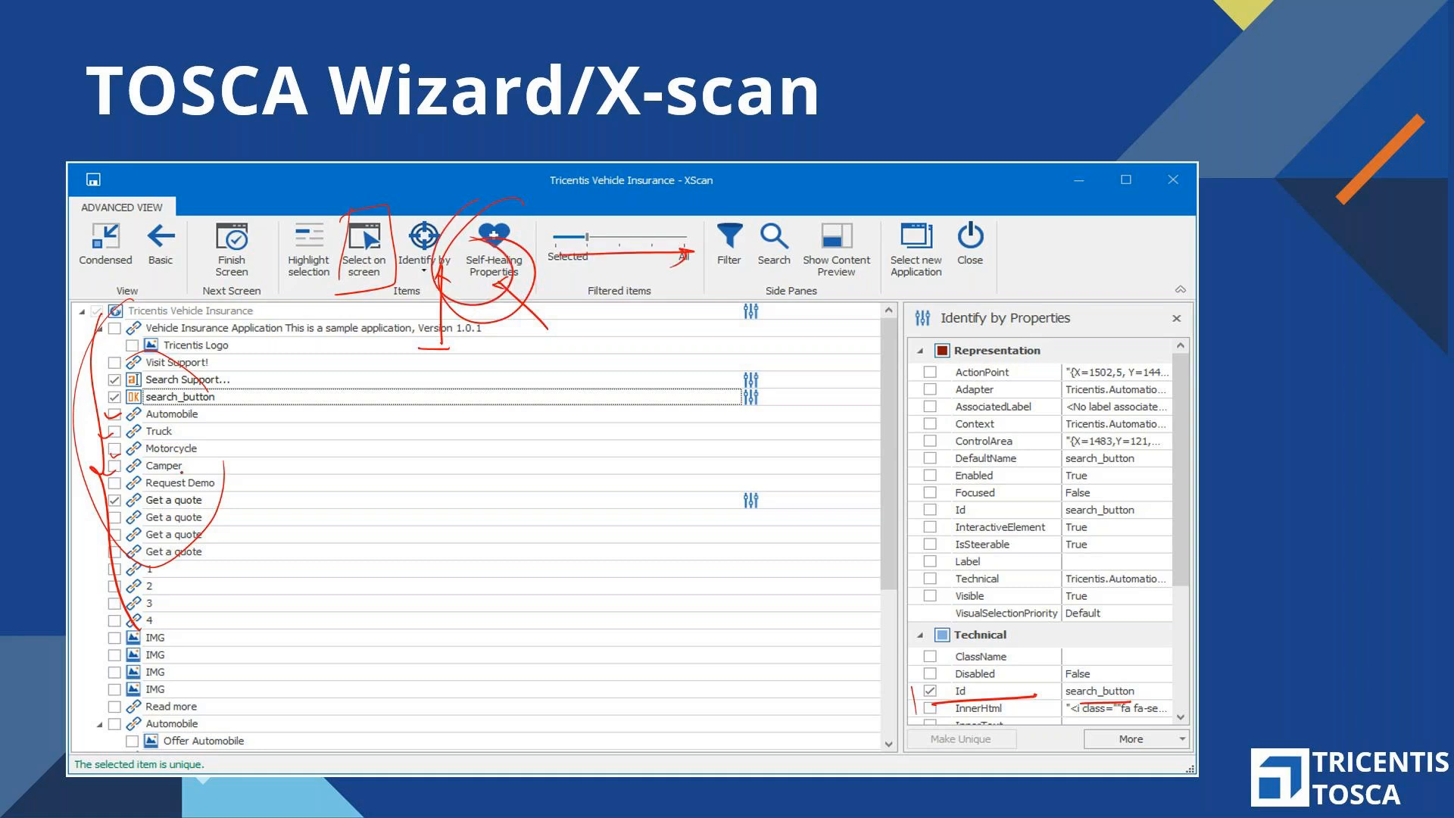
pyautogui.moveTo(139, 410); pyautogui.dragTo(231, 412)
pyautogui.moveTo(137, 429)
pyautogui.mouseDown()
pyautogui.moveTo(198, 426)
pyautogui.moveTo(211, 459)
pyautogui.mouseUp()
pyautogui.moveTo(590, 243); pyautogui.dragTo(678, 243)
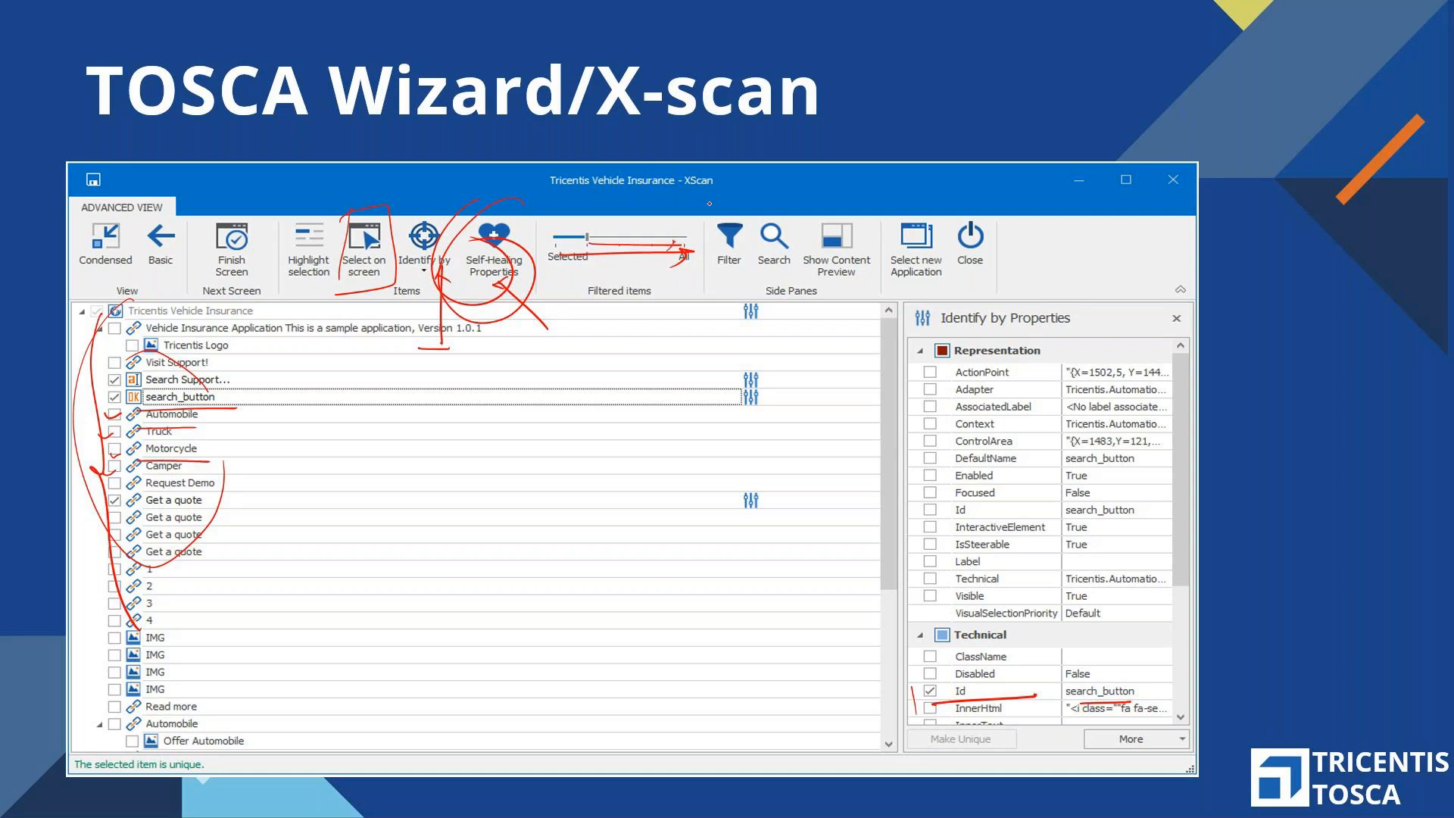
pyautogui.press('e')
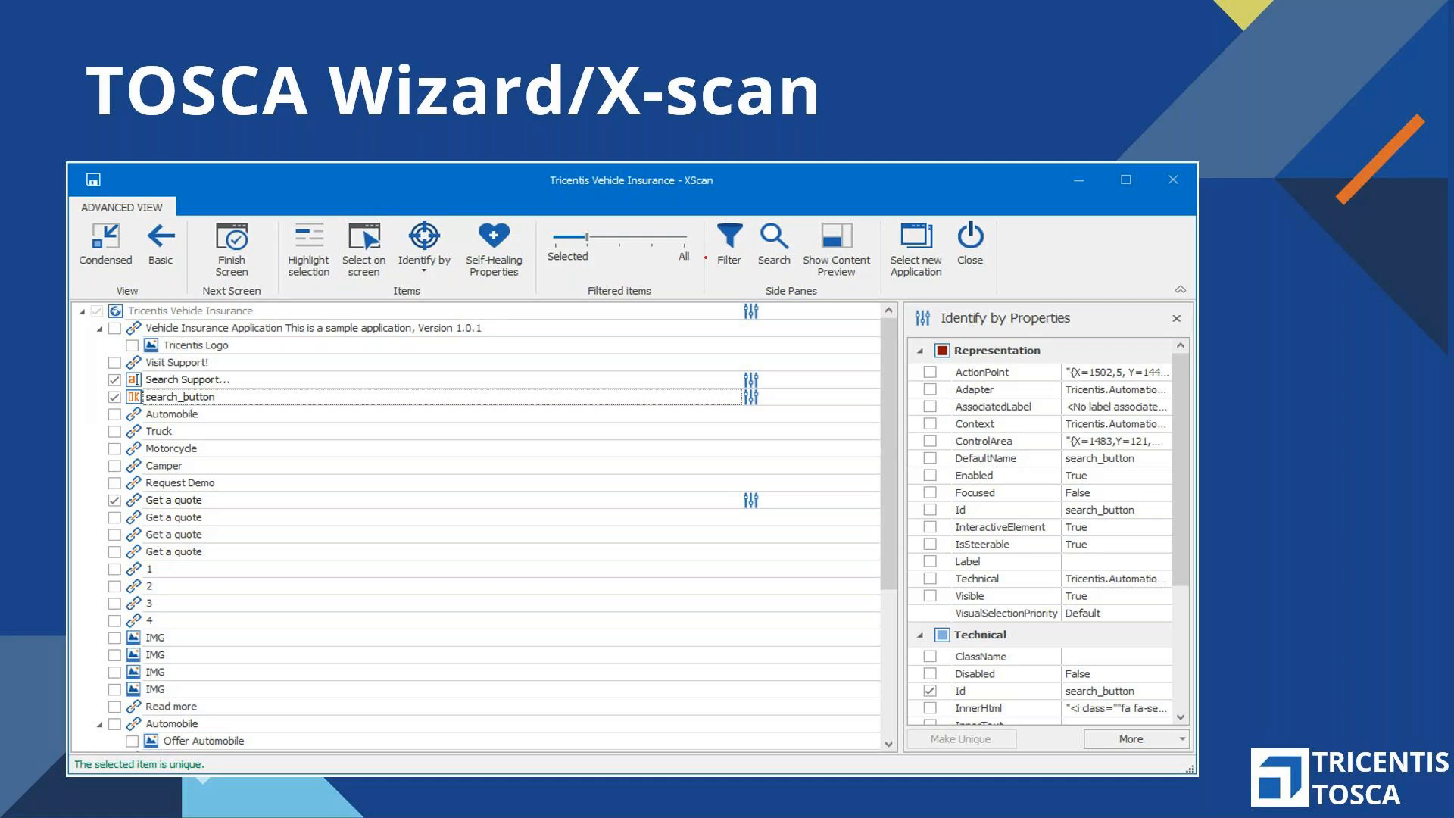
# Ink-mark the Filter, Search and Highlight selection commands, the control list and the search_button entry on the X-scan slide
pyautogui.moveTo(746, 216); pyautogui.dragTo(697, 249)
pyautogui.moveTo(725, 262); pyautogui.dragTo(725, 299)
pyautogui.moveTo(769, 214); pyautogui.dragTo(784, 227)
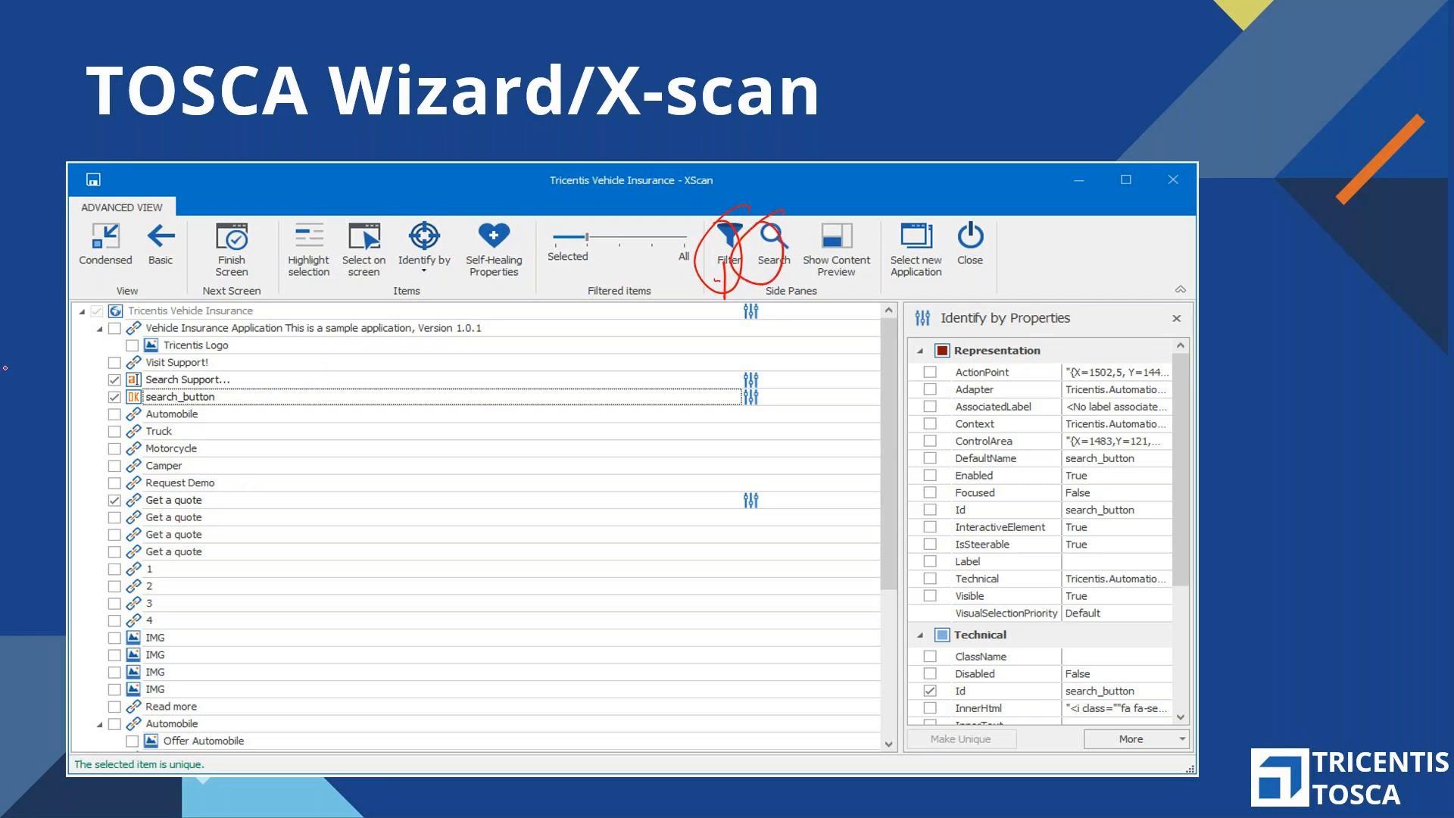
pyautogui.moveTo(106, 339); pyautogui.dragTo(139, 658)
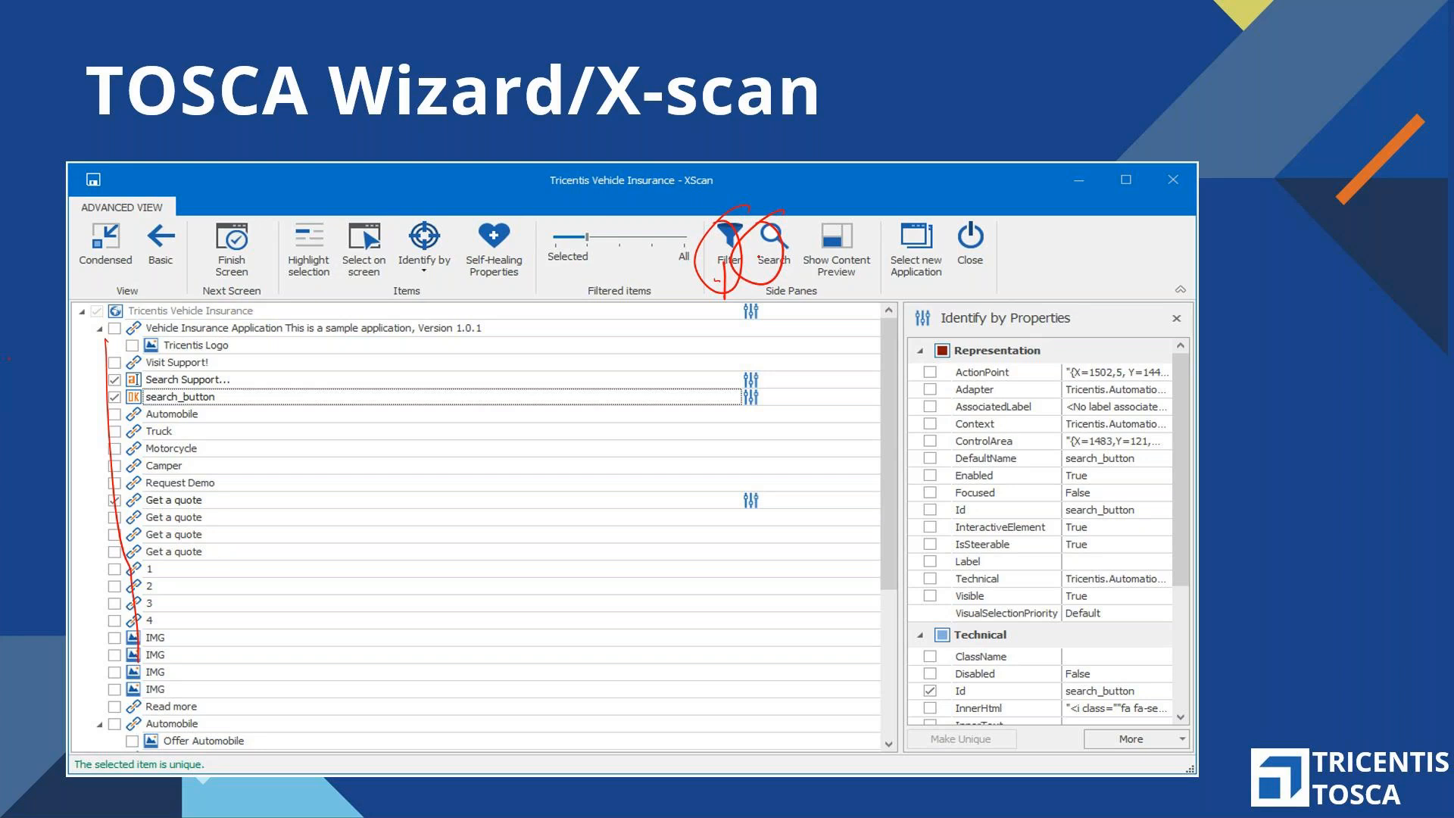
pyautogui.moveTo(788, 214); pyautogui.dragTo(779, 232)
pyautogui.moveTo(278, 314)
pyautogui.mouseDown()
pyautogui.moveTo(282, 216)
pyautogui.moveTo(338, 295)
pyautogui.moveTo(296, 305)
pyautogui.mouseUp()
pyautogui.moveTo(123, 404); pyautogui.dragTo(156, 398)
pyautogui.moveTo(318, 250)
pyautogui.mouseDown()
pyautogui.moveTo(307, 270)
pyautogui.moveTo(327, 257)
pyautogui.mouseUp()
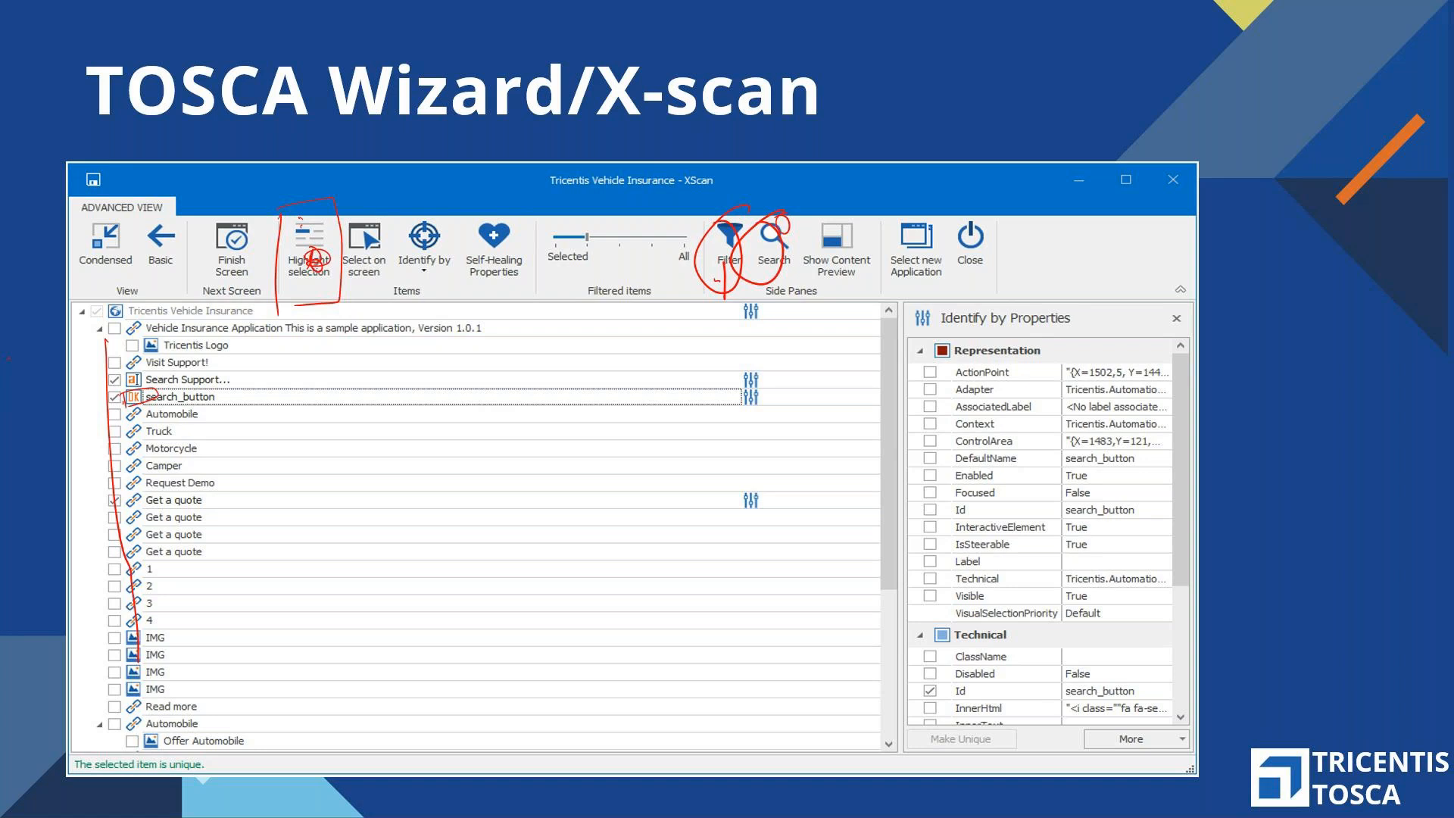
# Advance to the Any Questions? slide, end the slide show and discard the ink annotations
pyautogui.press('Right')
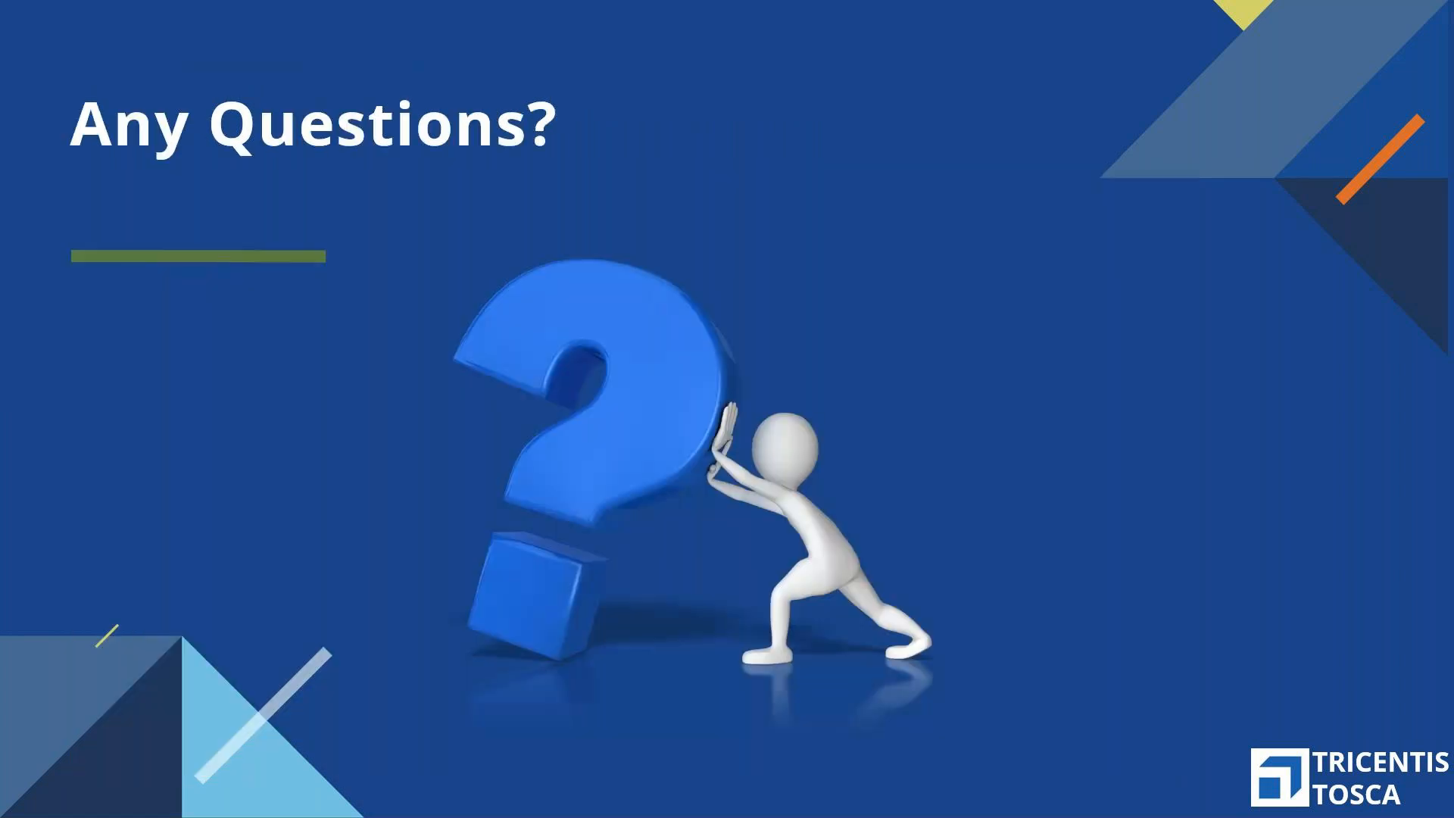
pyautogui.press('Escape')
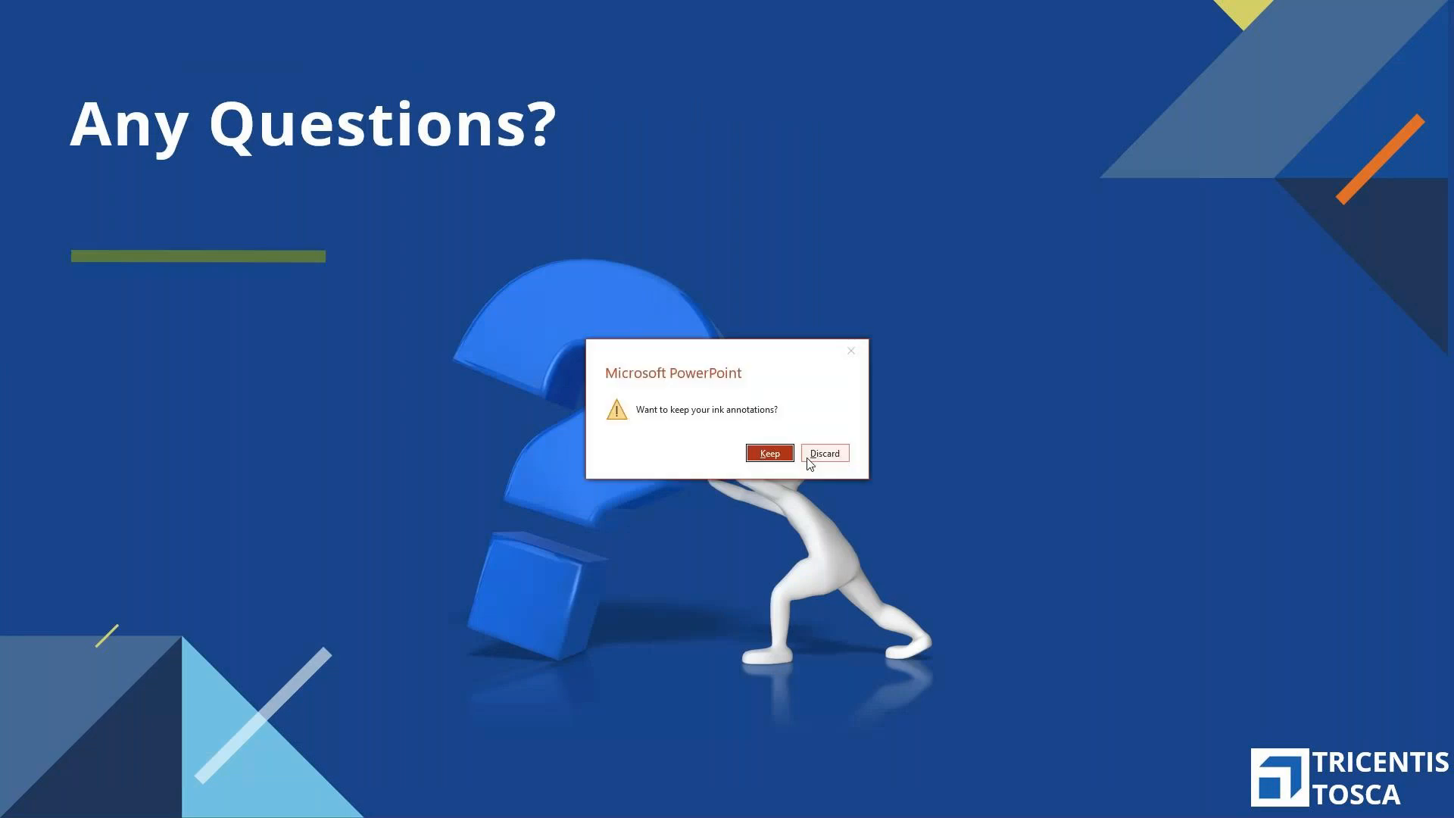
pyautogui.click(841, 452)
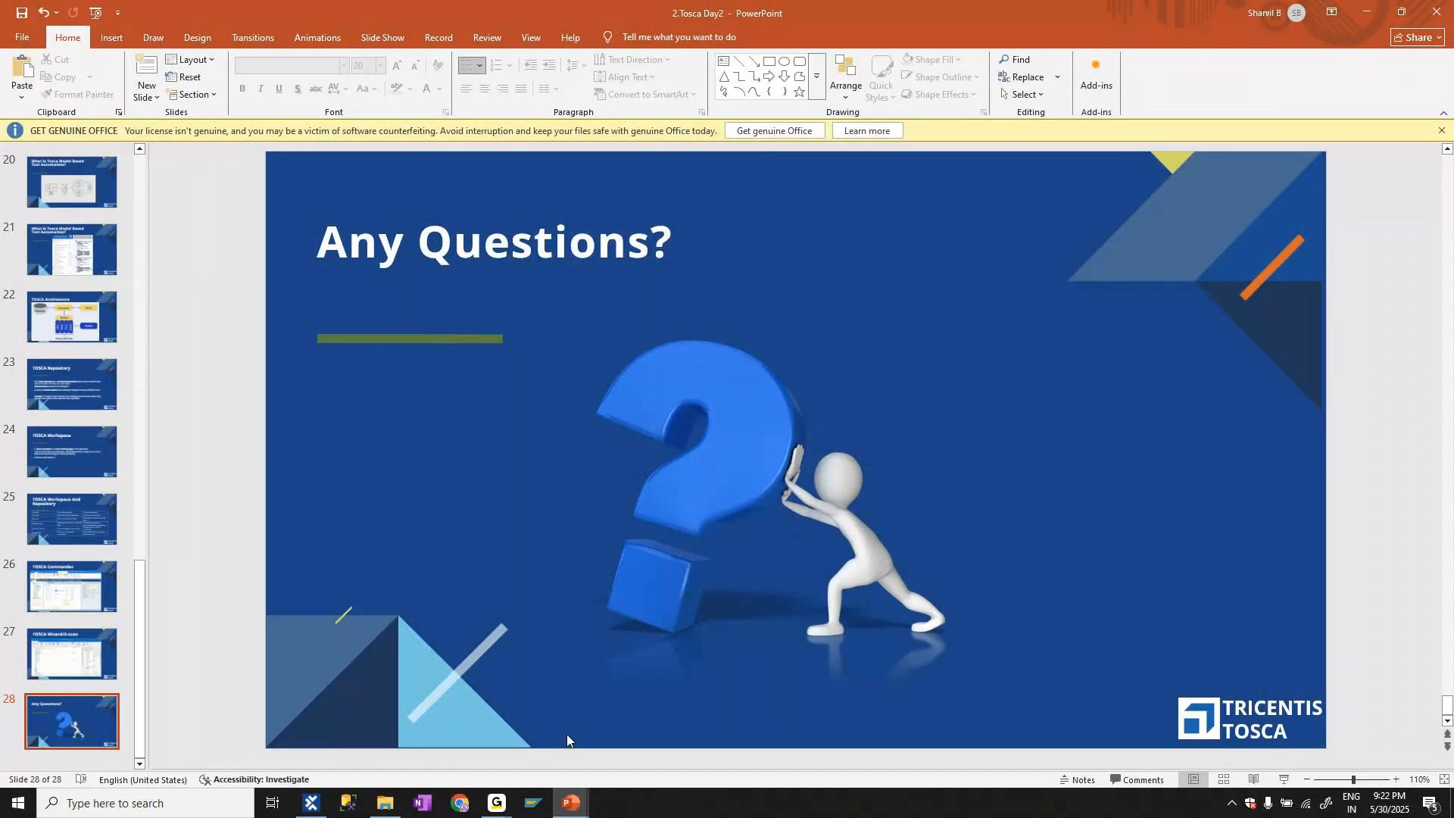
# Switch to File Explorer and try to run the Run Windows batch file in the TcShell folder
pyautogui.click(396, 811)
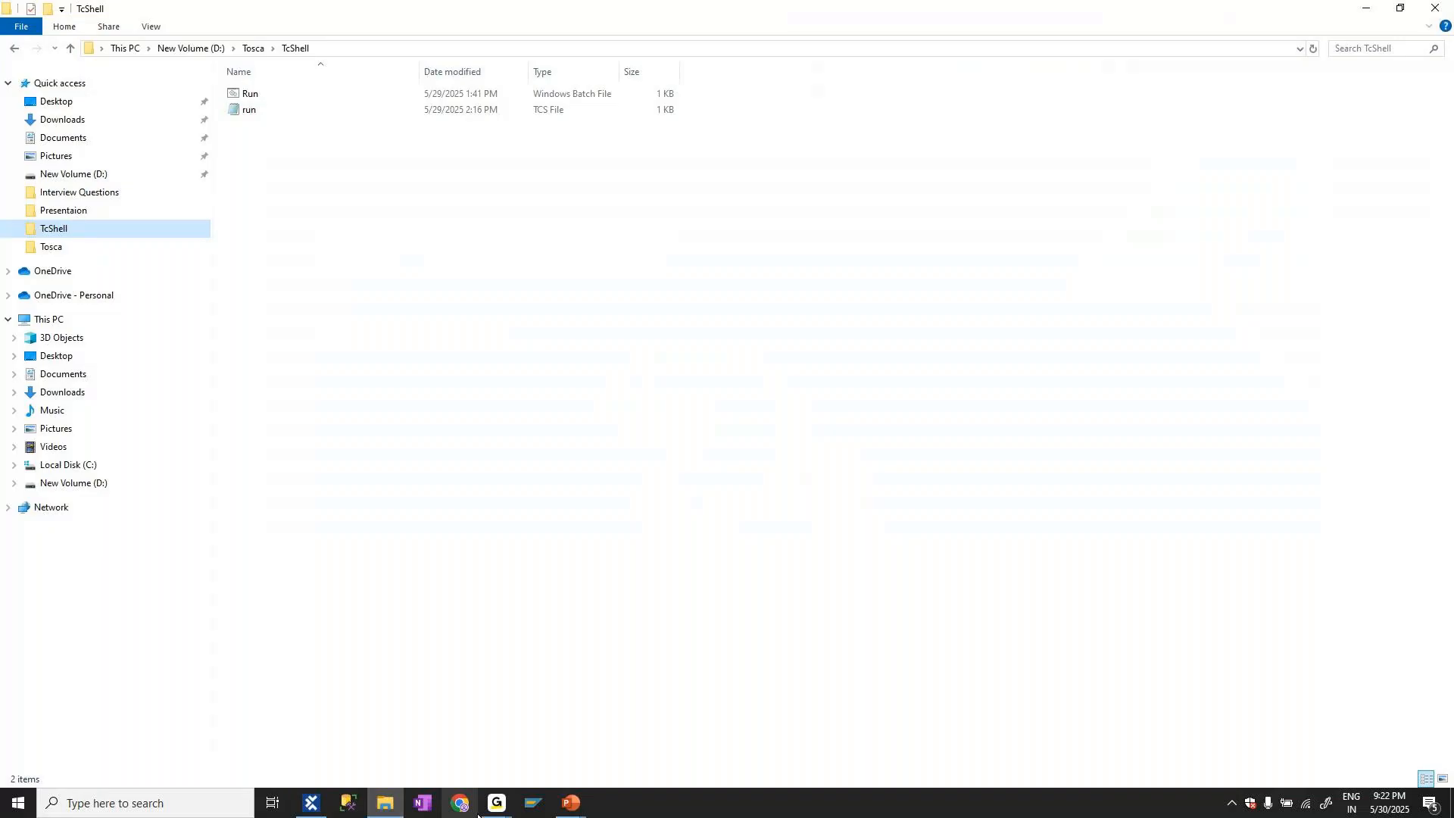
pyautogui.click(275, 99)
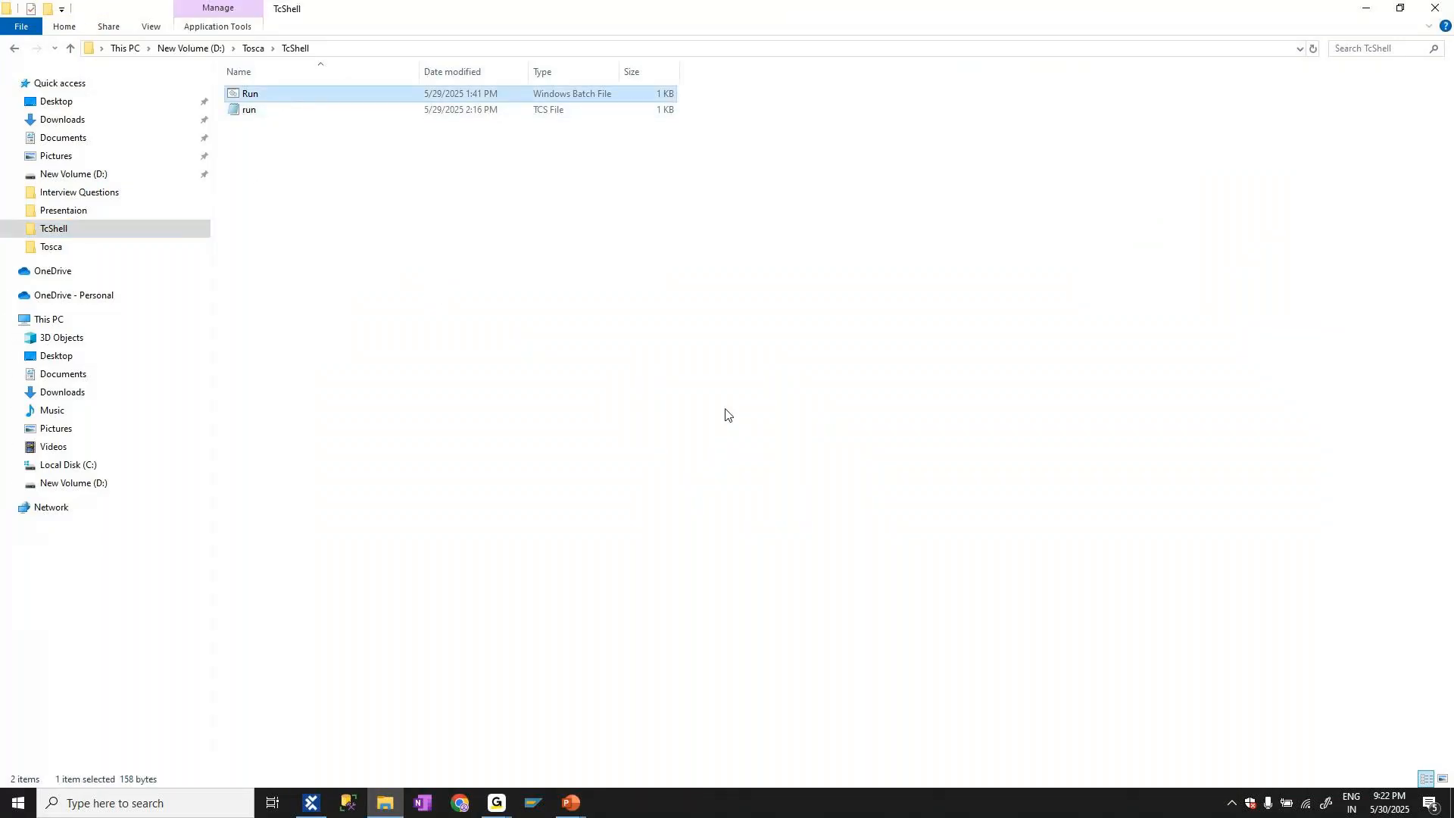
pyautogui.hotkey('alt', 'Tab')
pyautogui.hotkey('alt', 'Tab')
pyautogui.moveTo(564, 807)
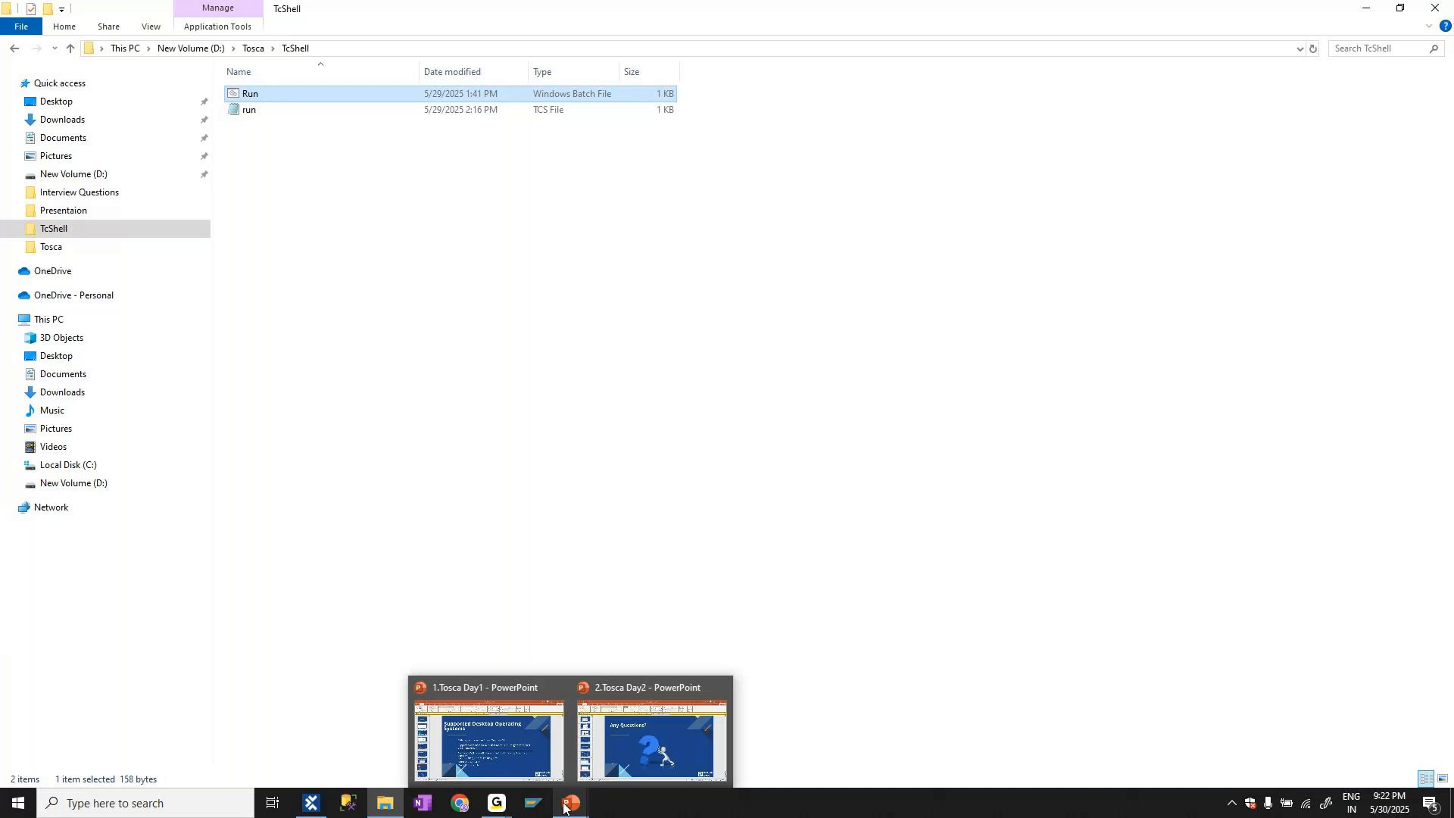
pyautogui.click(319, 216)
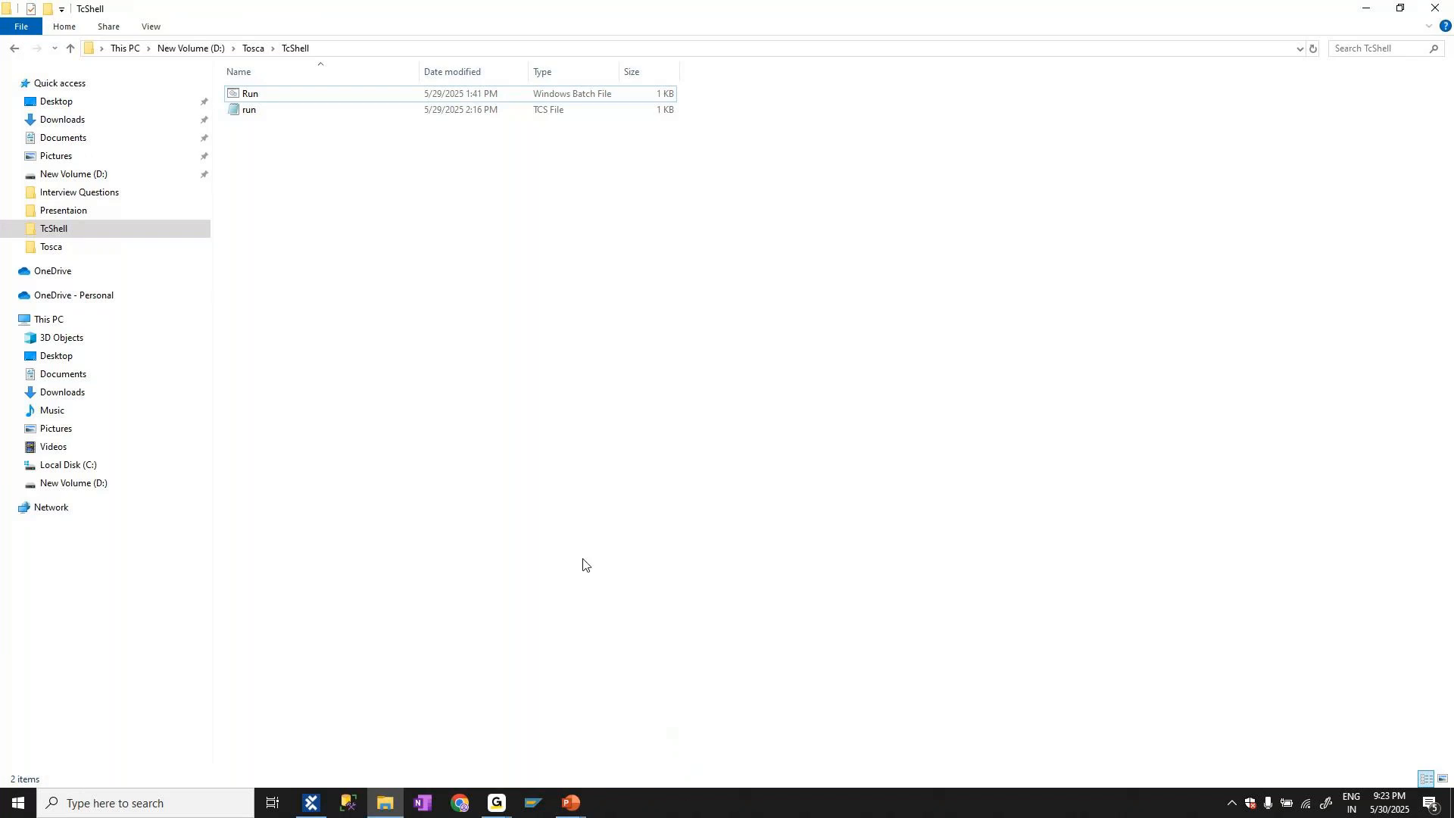
pyautogui.click(272, 94)
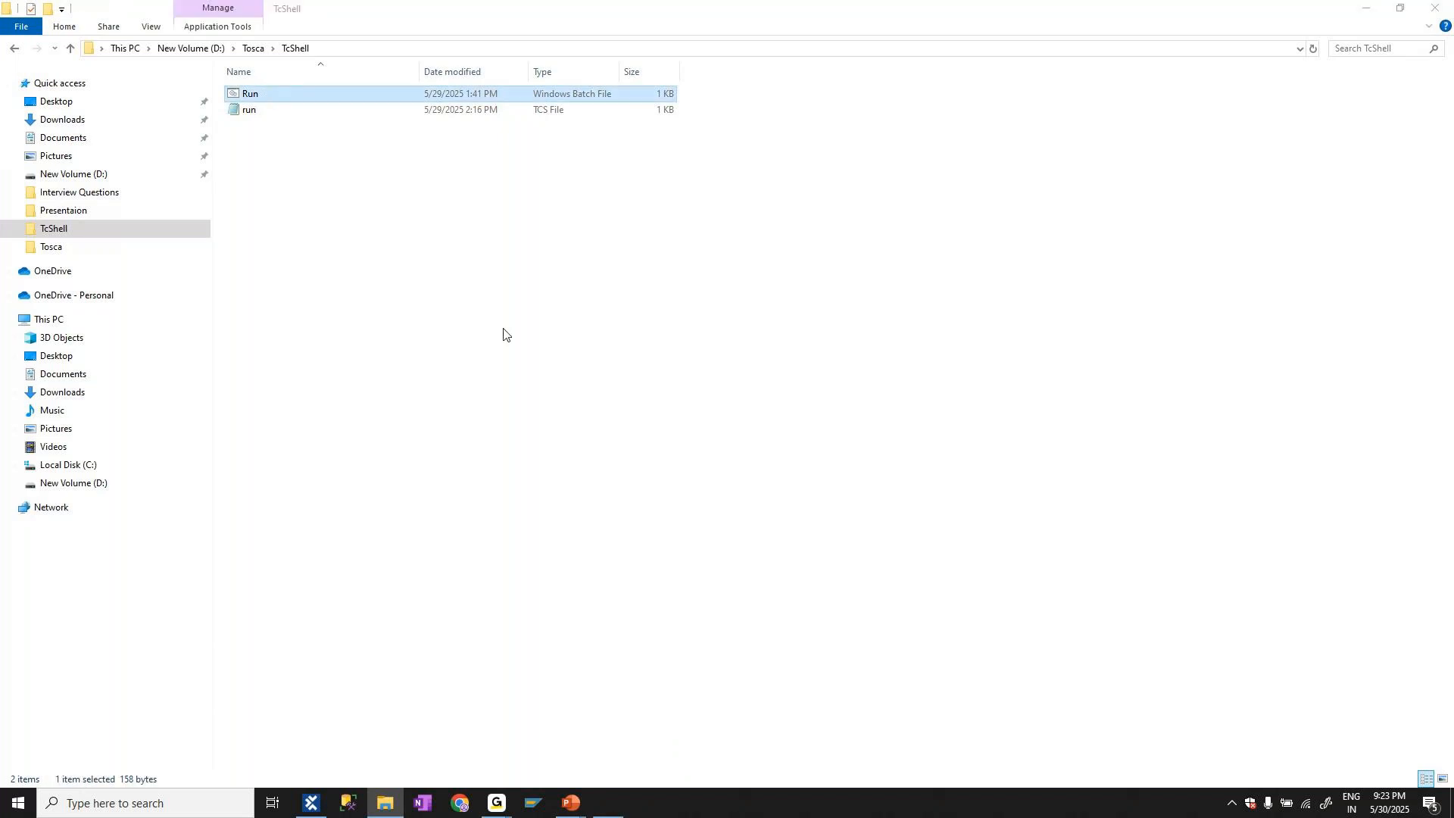
pyautogui.press('Return')
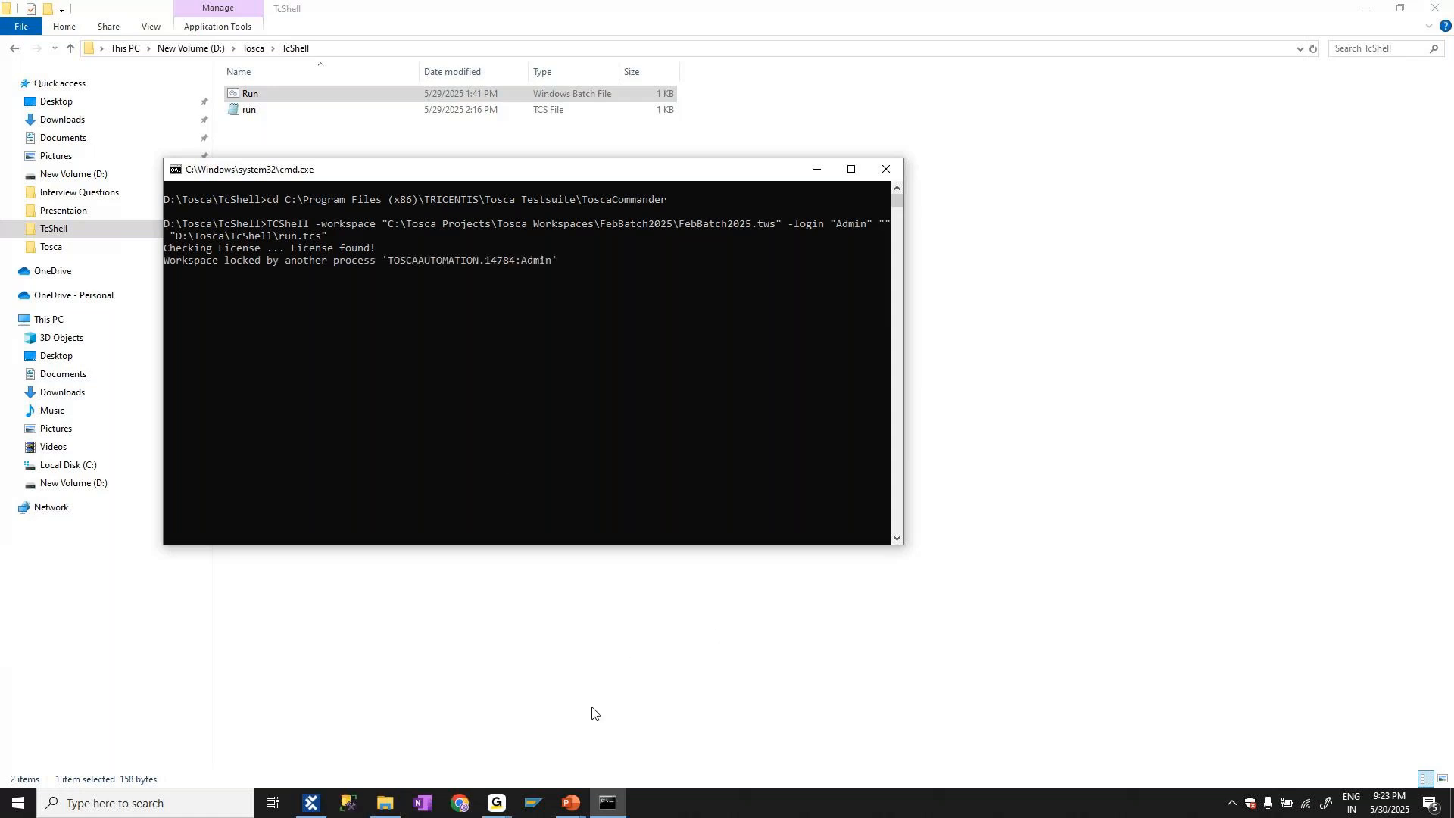
pyautogui.click(572, 804)
pyautogui.click(648, 749)
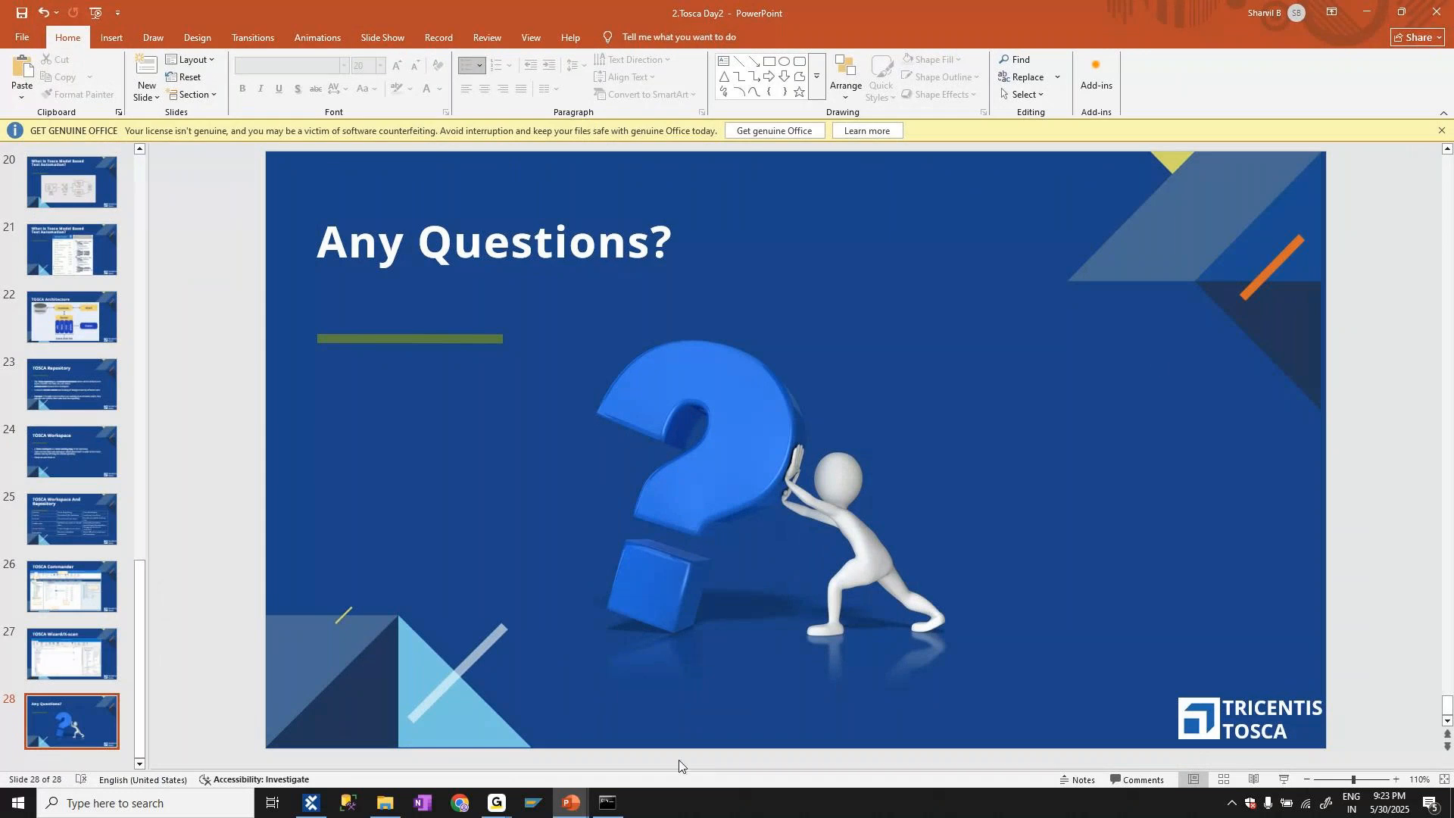
pyautogui.moveTo(496, 803)
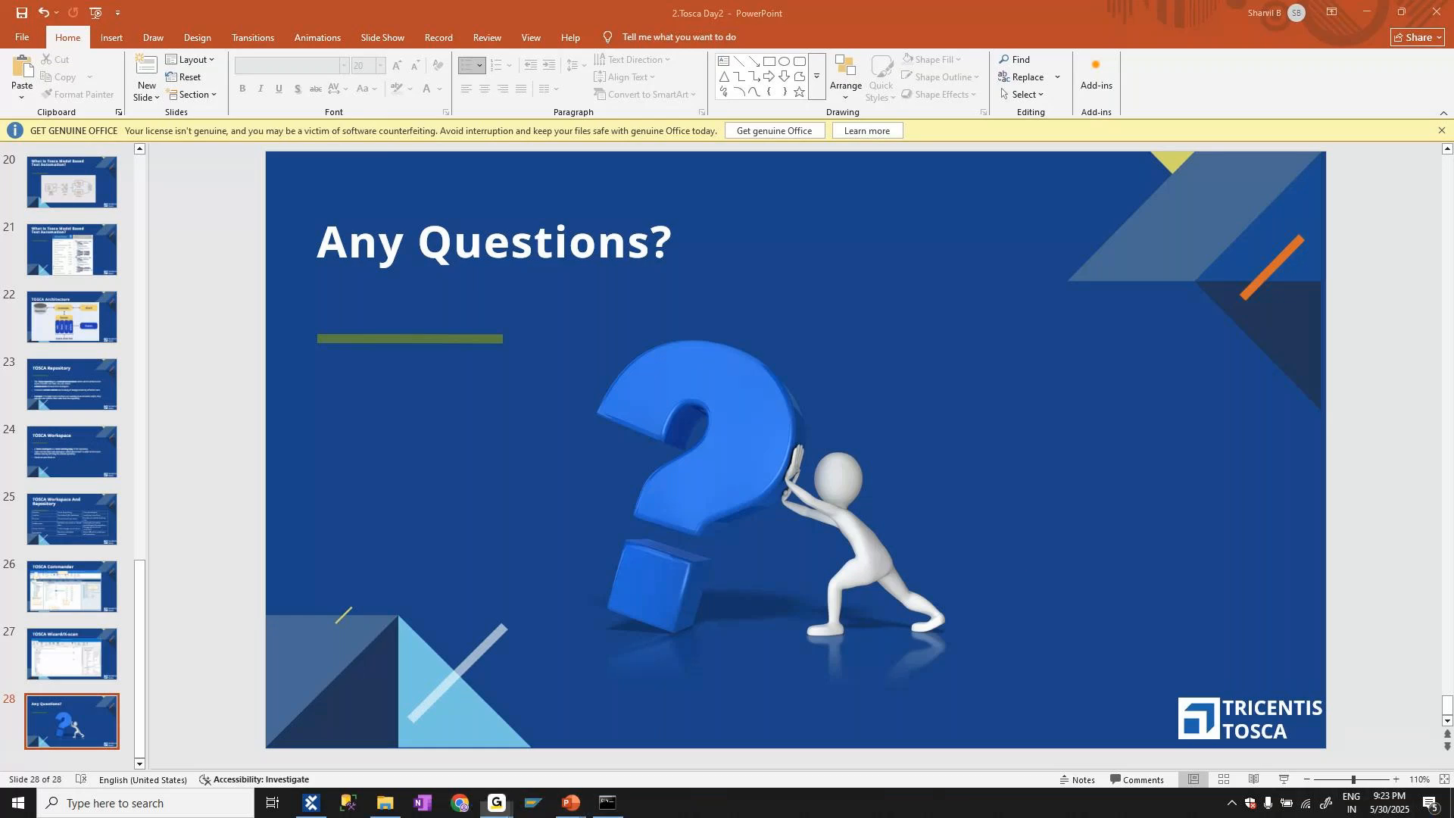
pyautogui.press('super+d')
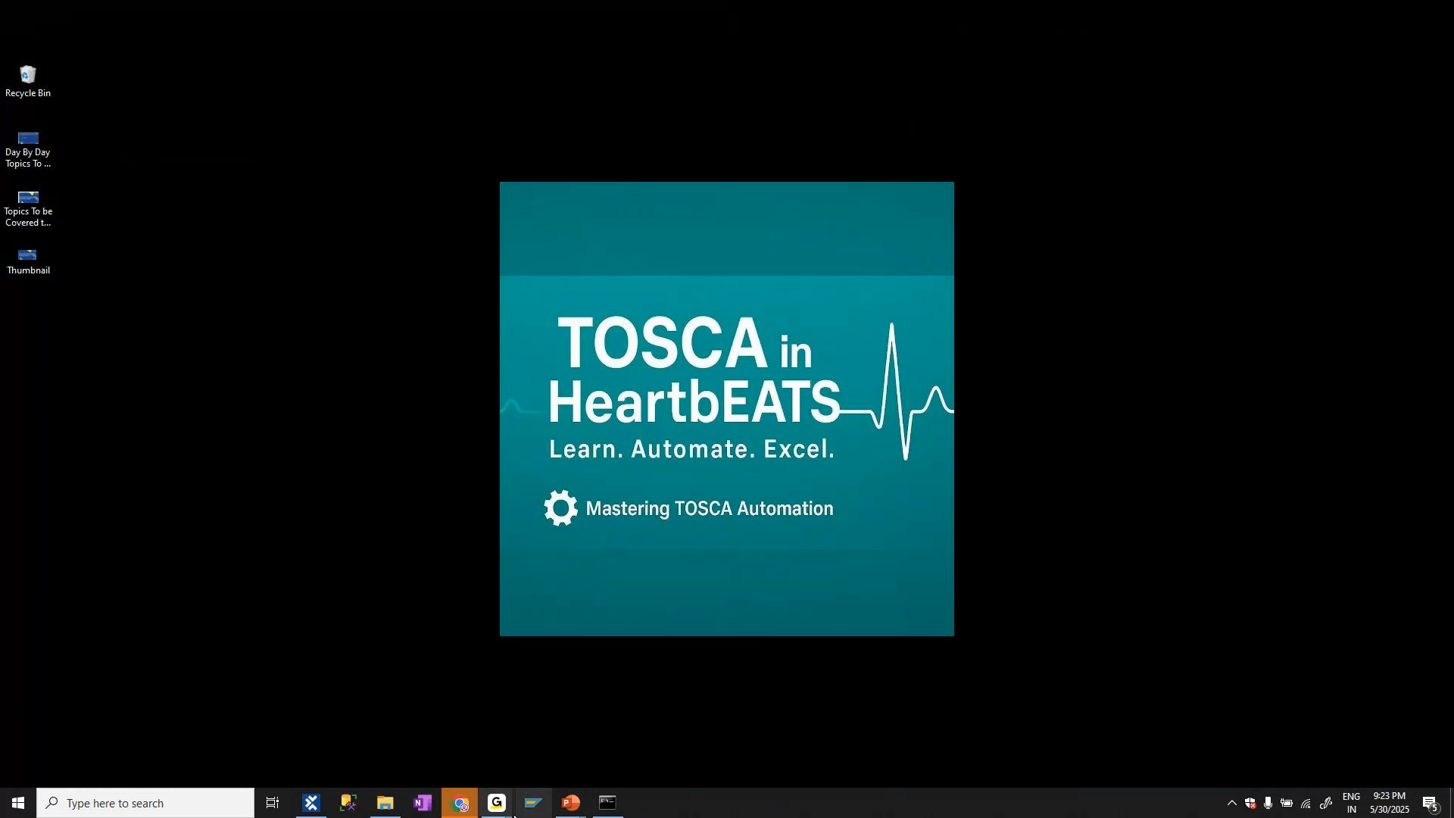
# Check the TCShell console, switch to Tosca Commander and close the FebBatch2025 workspace
pyautogui.click(606, 801)
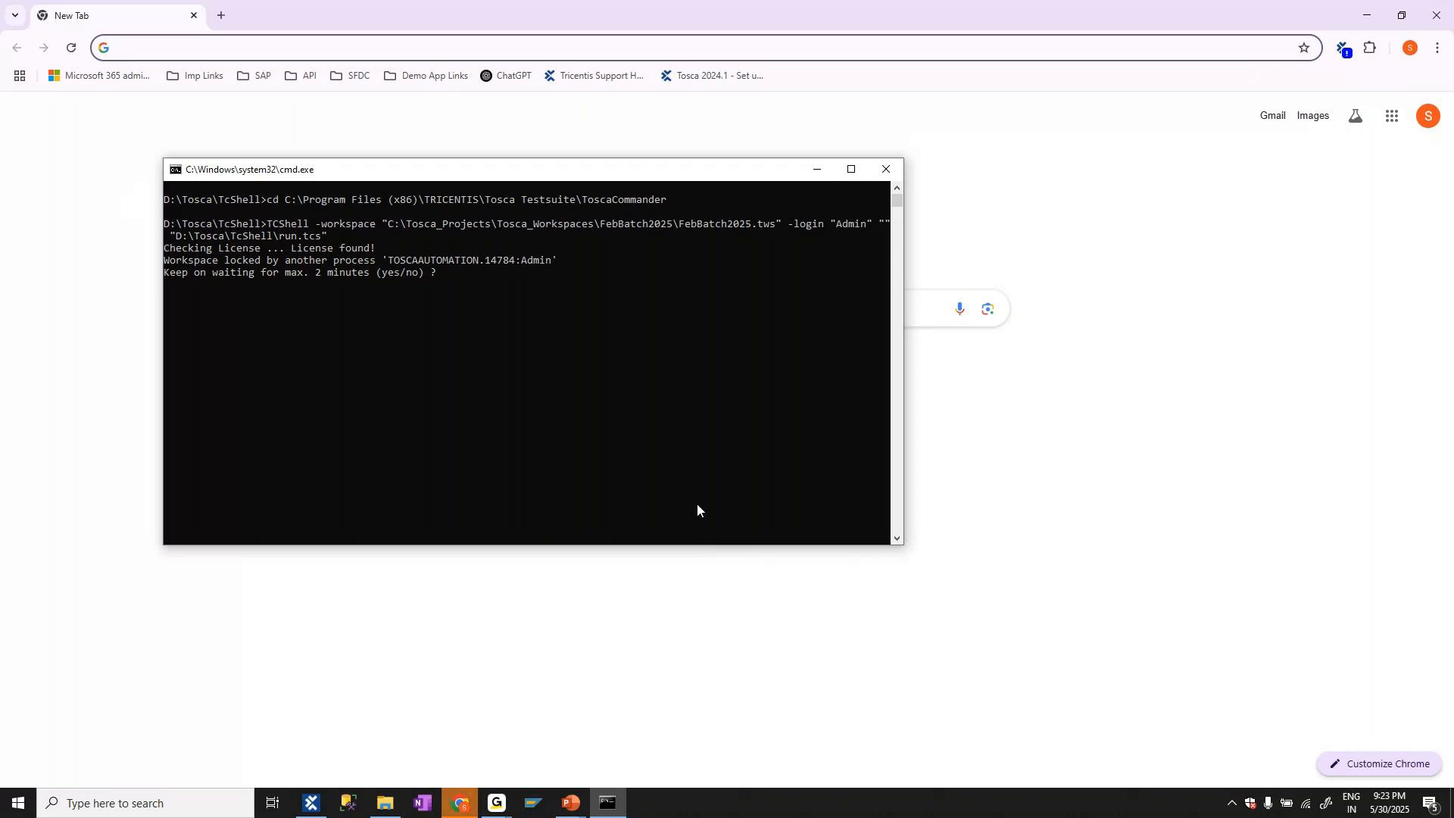
pyautogui.click(338, 806)
pyautogui.click(318, 810)
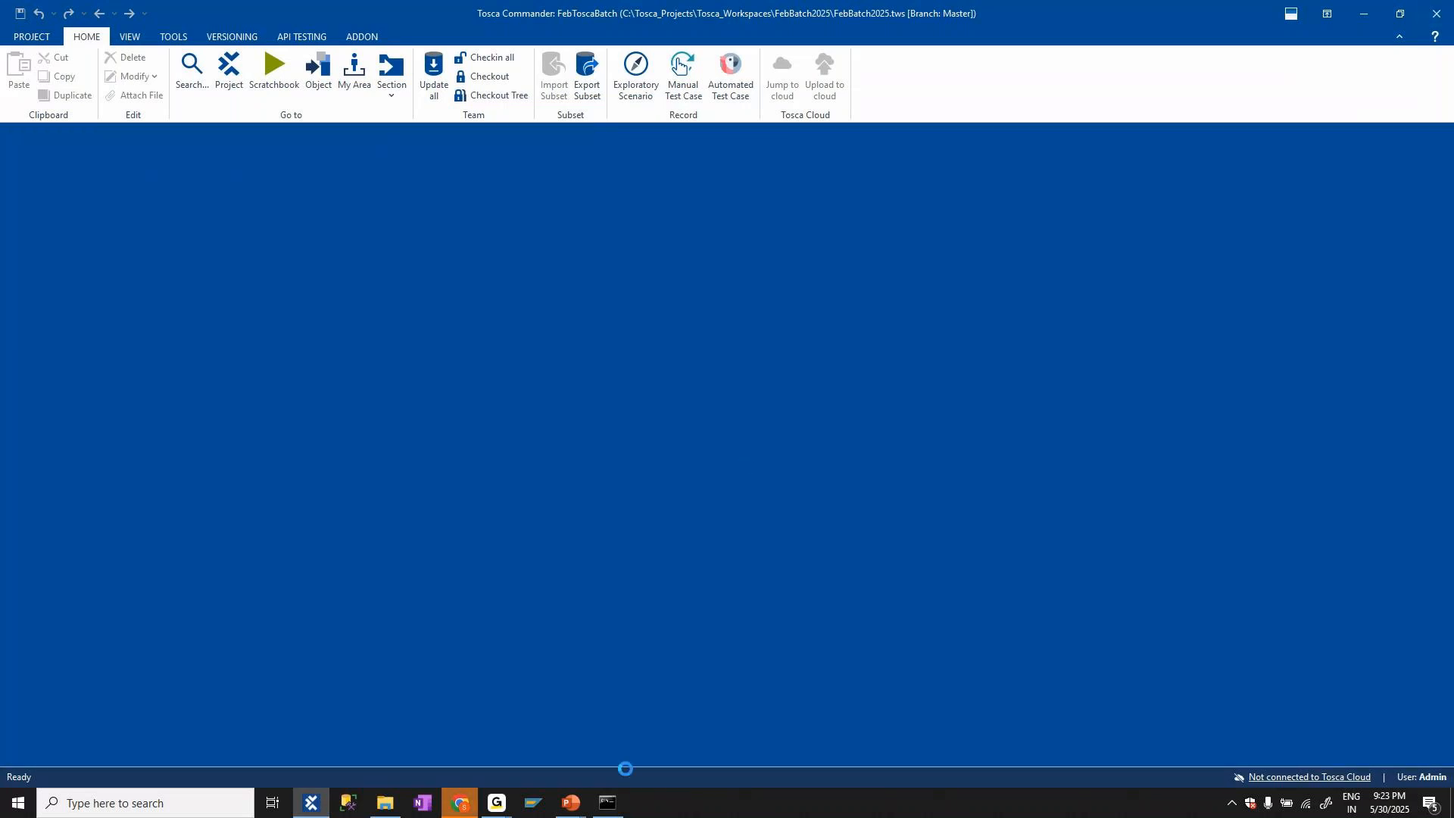
# Return to the console, dismiss the workspace waiting prompt and close the paused batch window
pyautogui.click(607, 809)
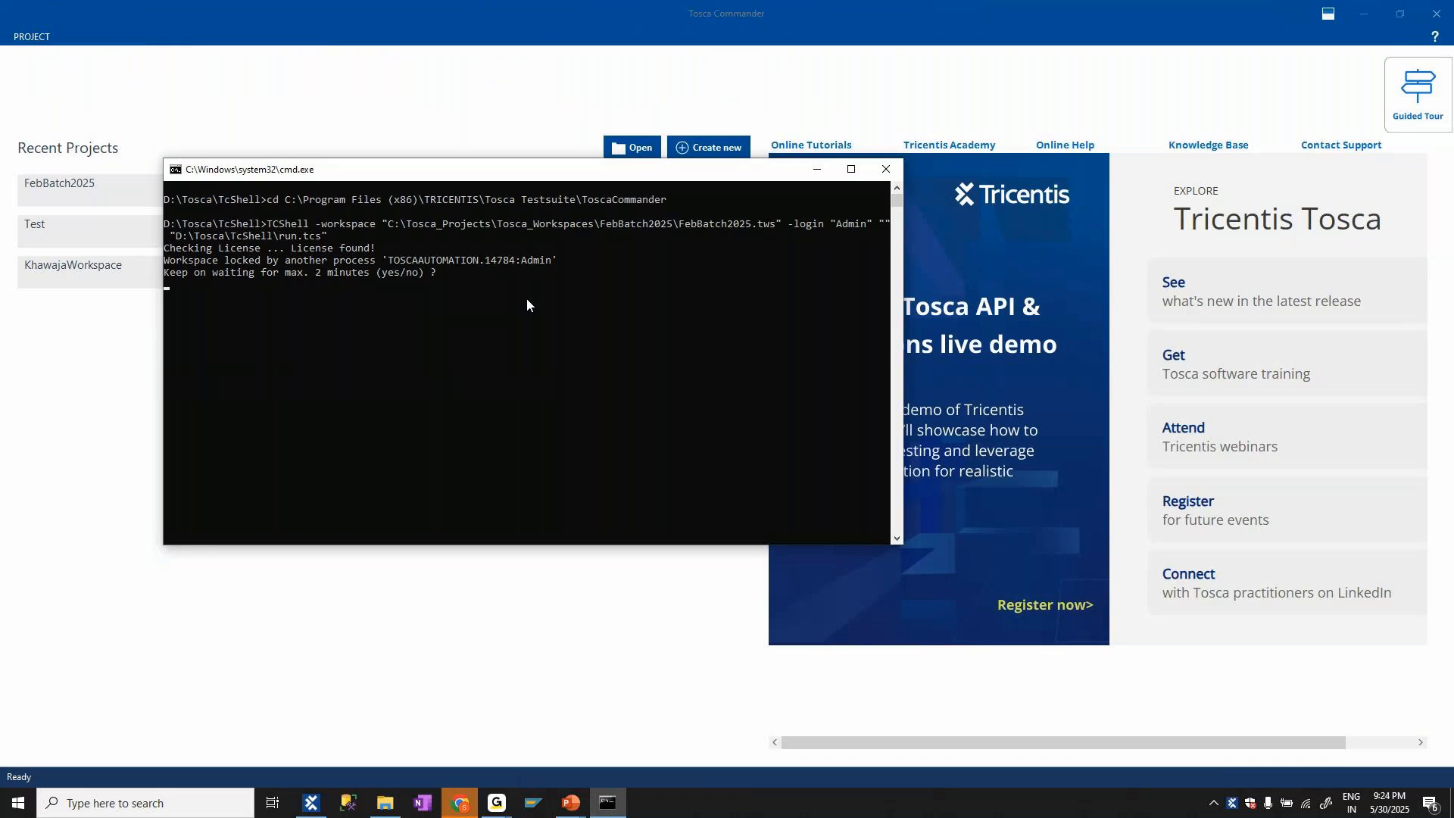
pyautogui.press('Return')
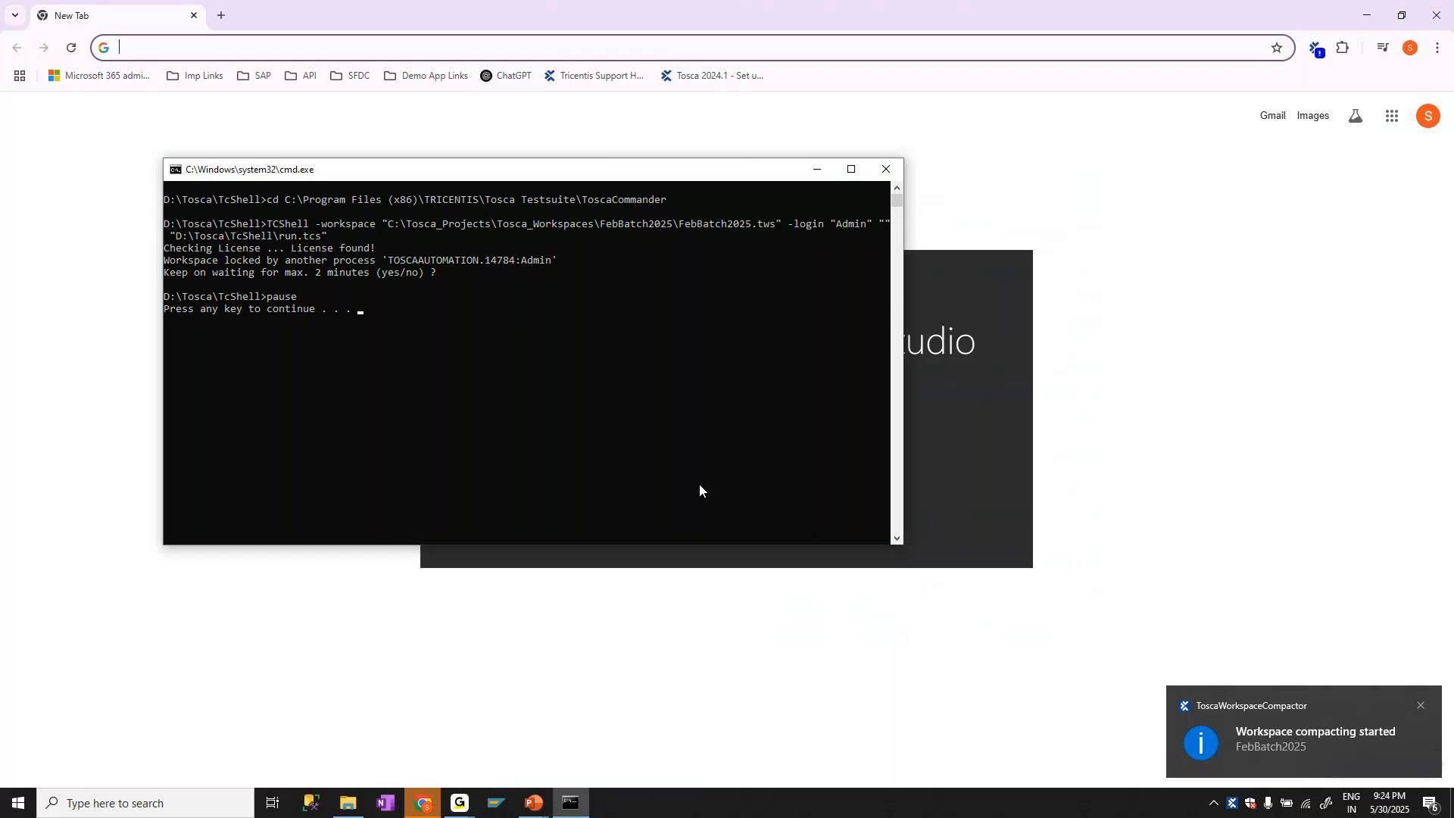
pyautogui.press('Return')
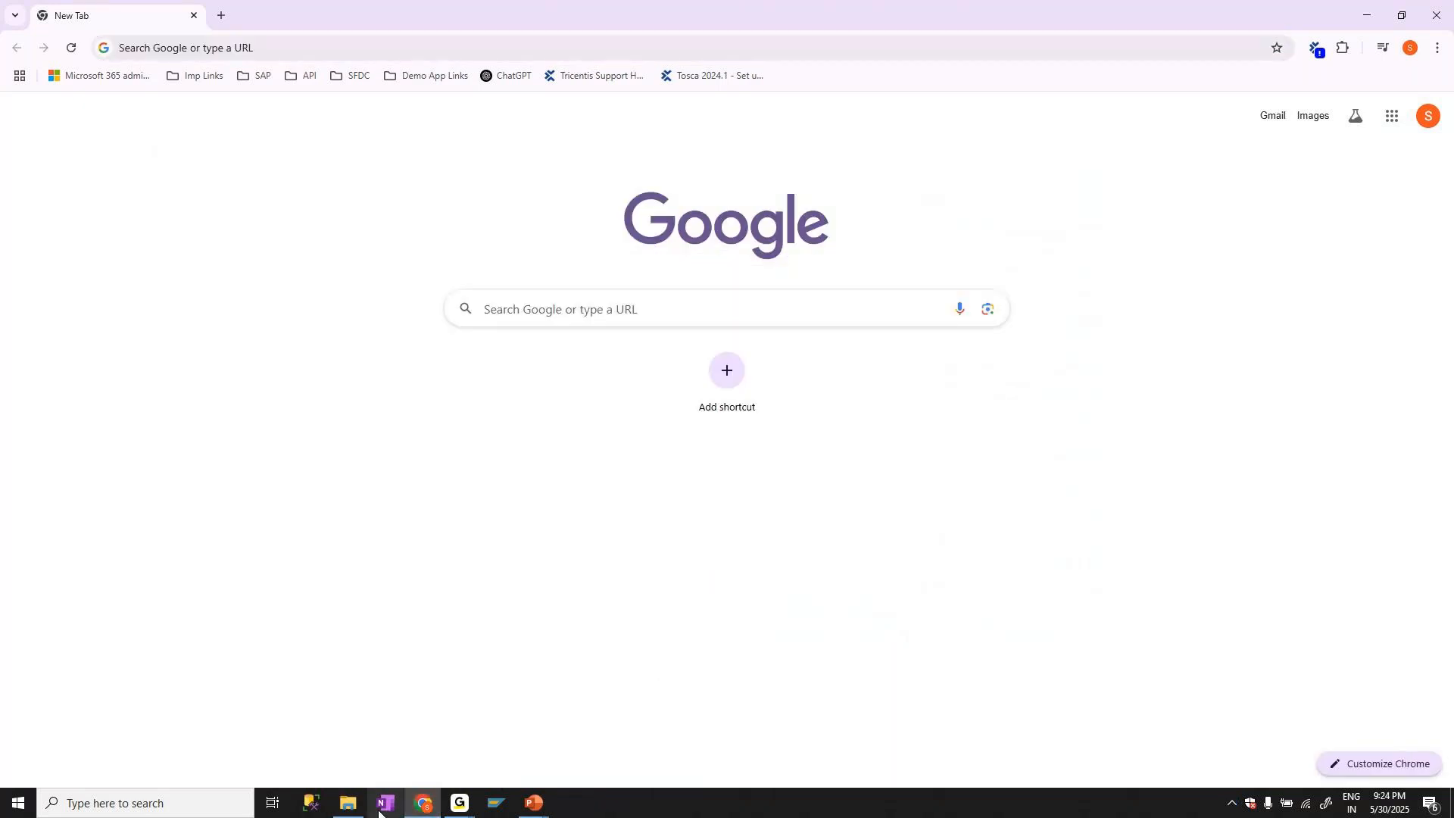
# Rerun the Run batch file from the TcShell folder in File Explorer and follow the execution output in the console
pyautogui.click(348, 803)
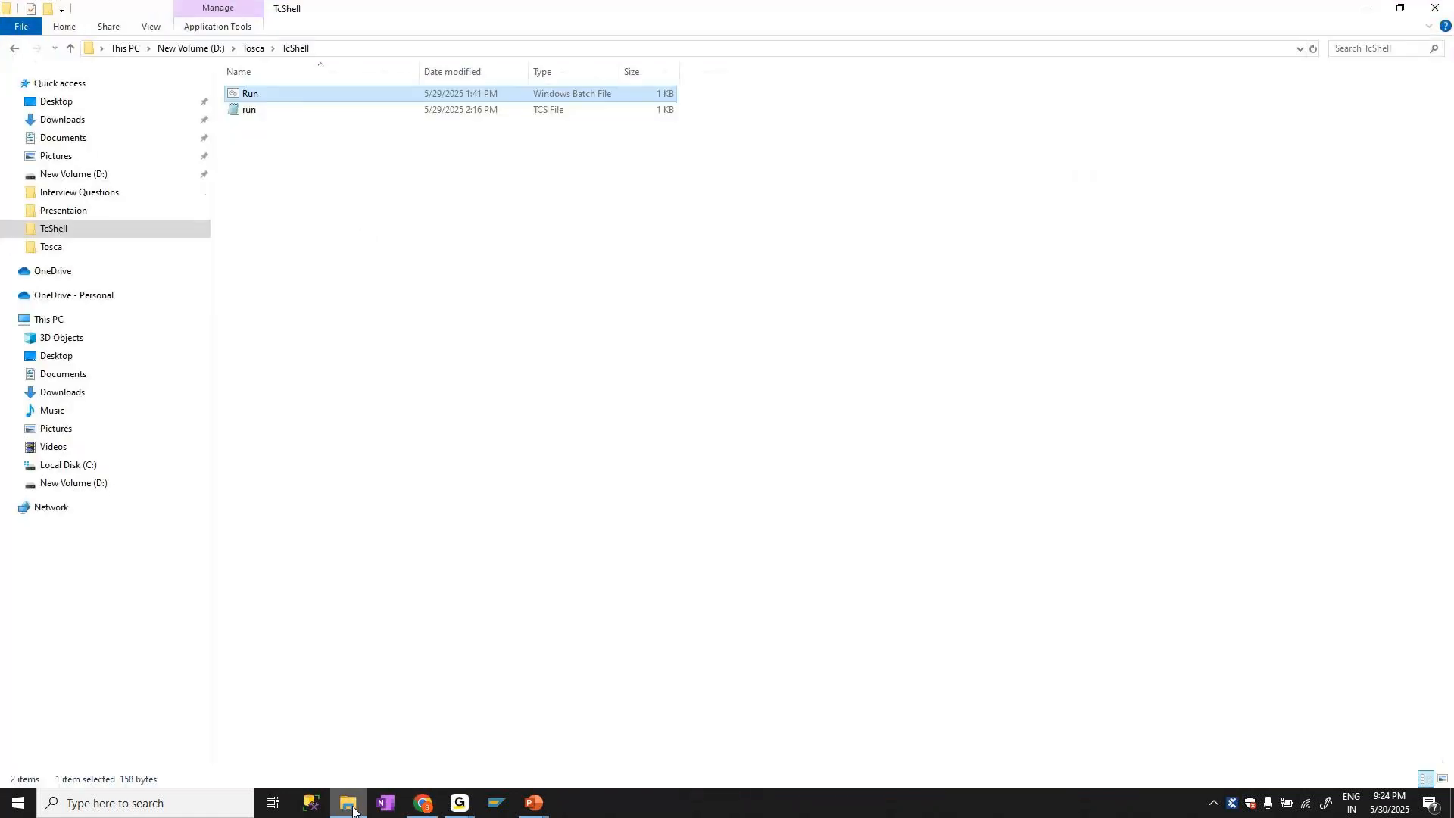
pyautogui.doubleClick(251, 94)
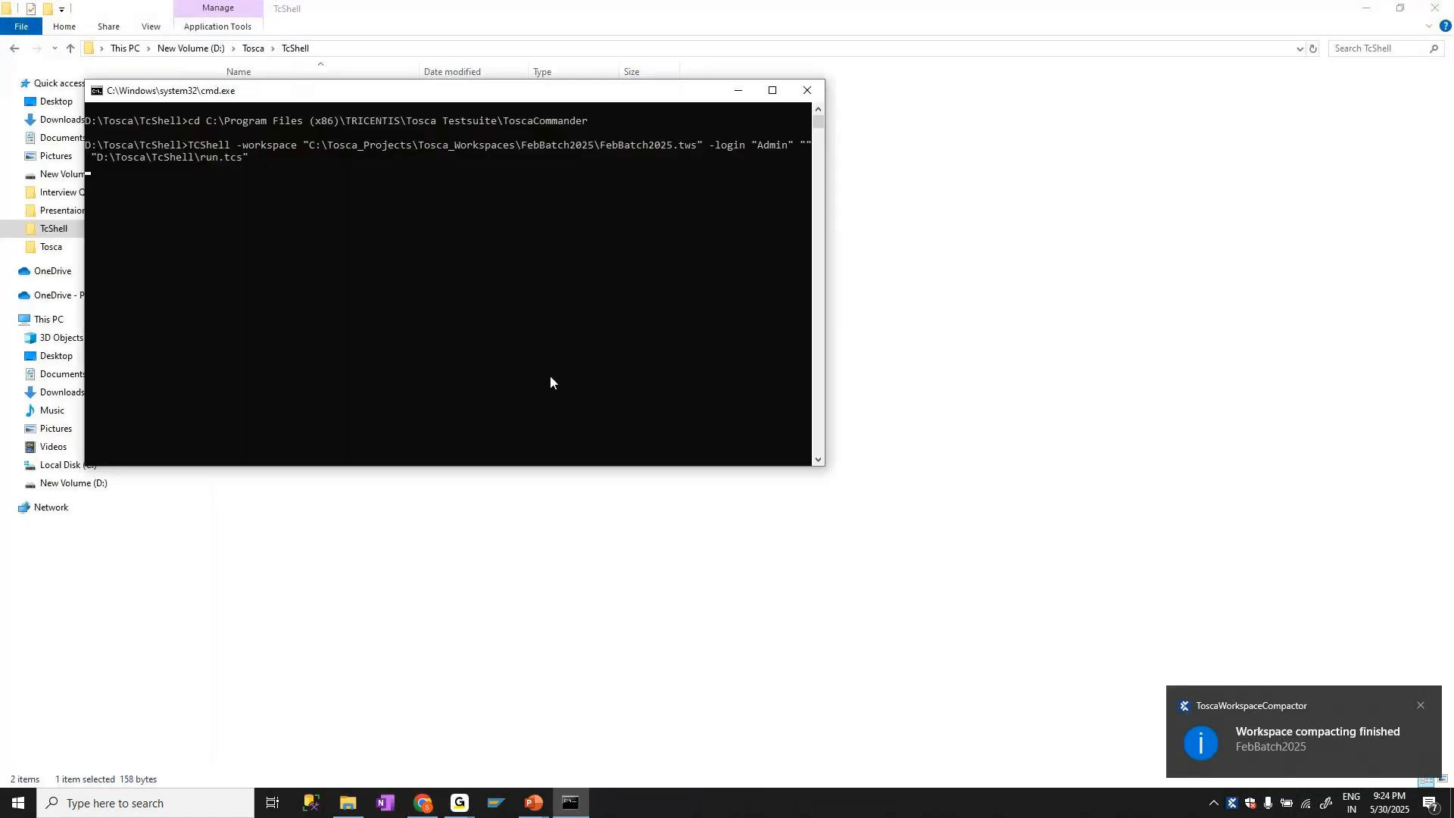
pyautogui.click(458, 805)
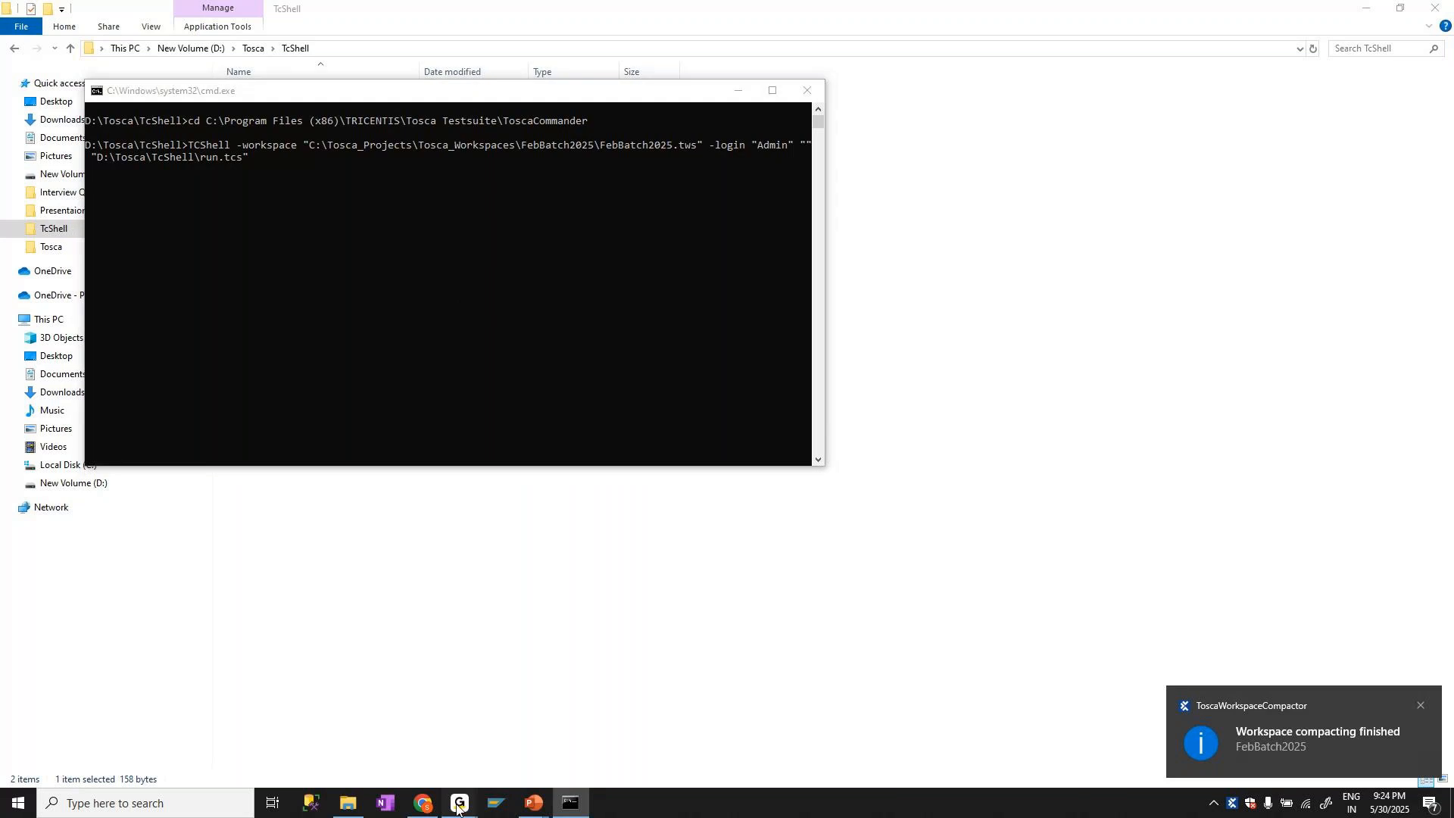
pyautogui.click(492, 758)
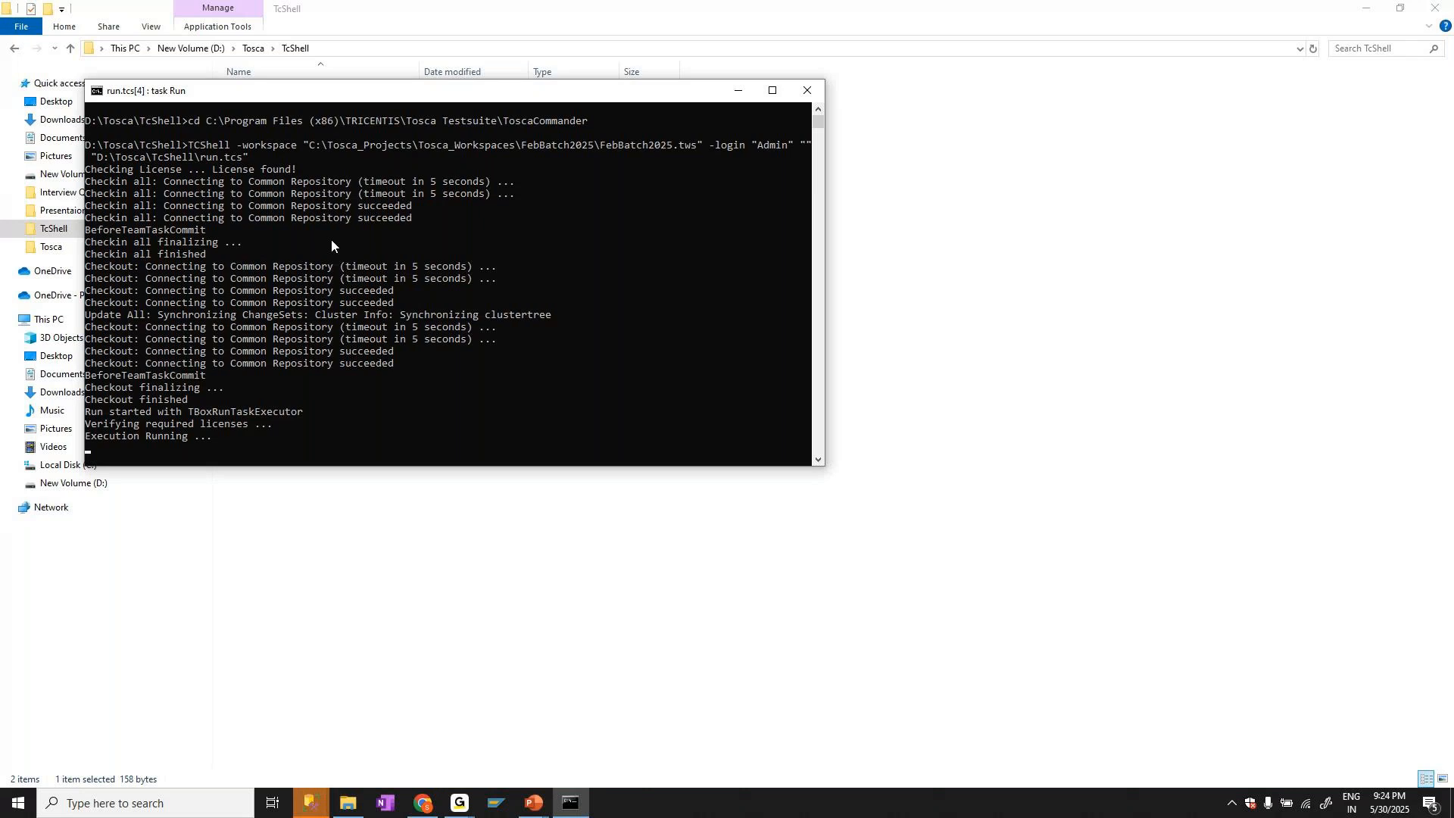
pyautogui.scroll(-3, 326, 280)
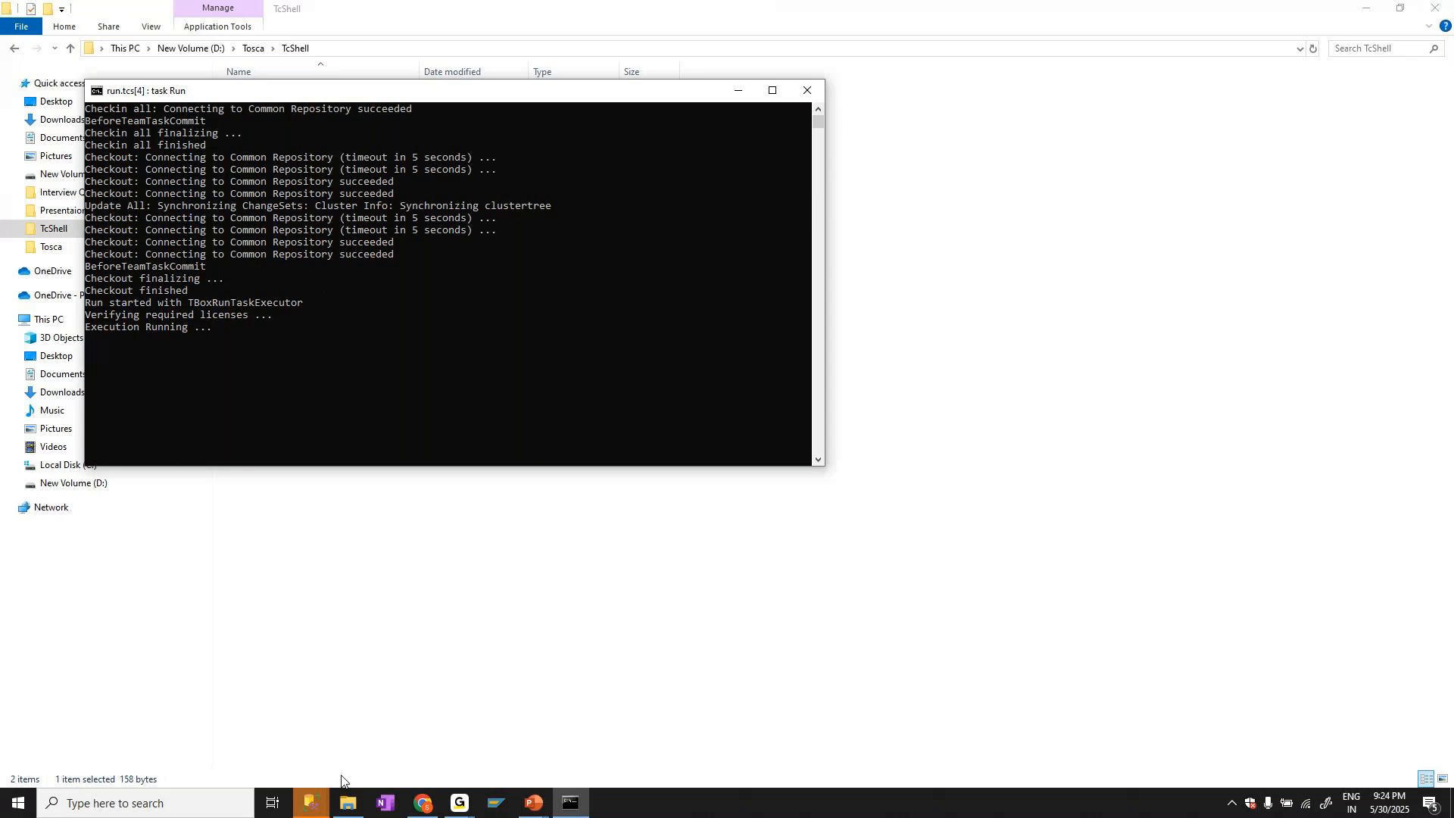
pyautogui.click(313, 139)
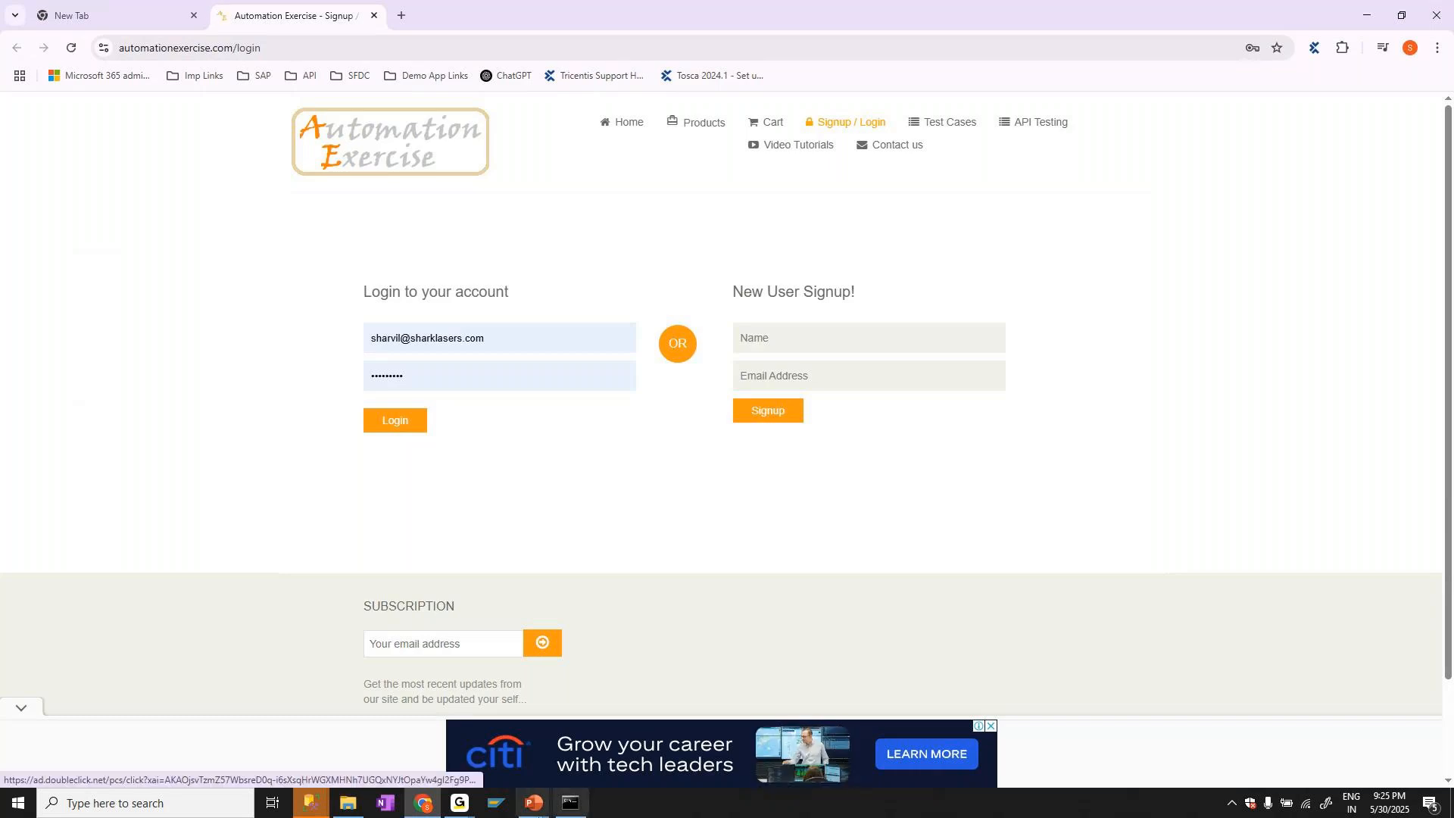
pyautogui.moveTo(461, 805)
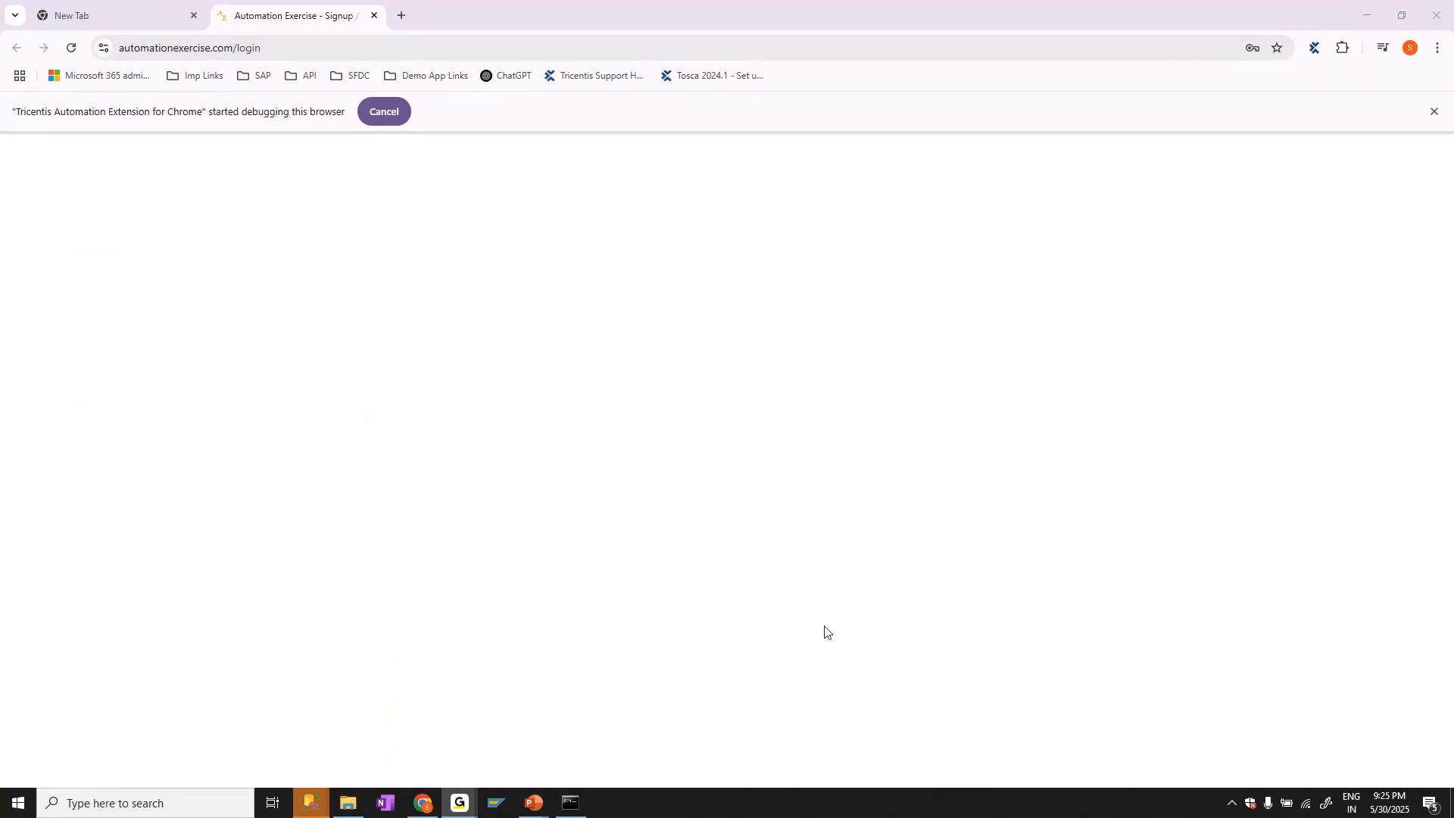
pyautogui.click(422, 807)
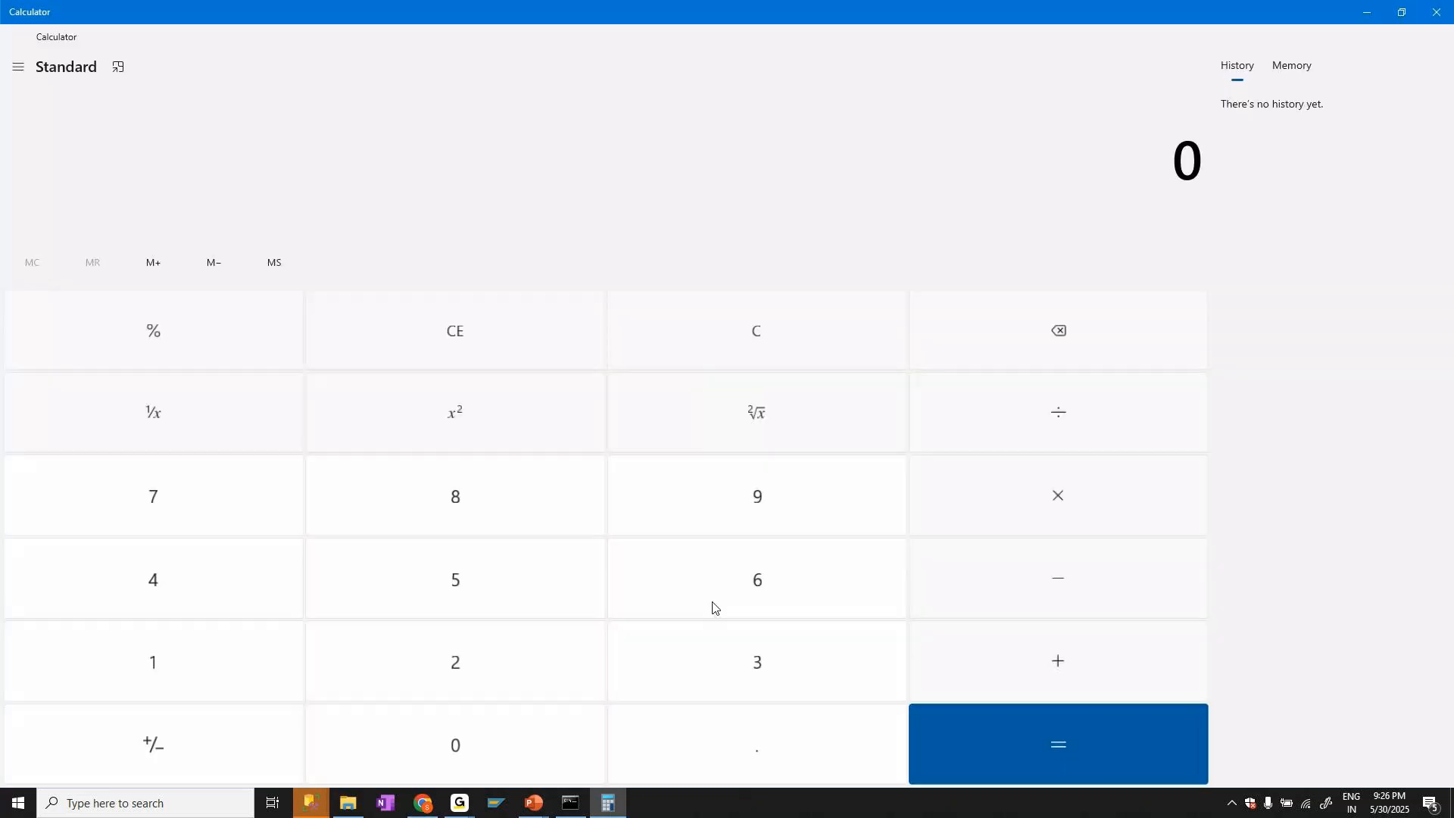
# Calculate 1 + 7 in the standard calculator
pyautogui.click(156, 662)
pyautogui.click(1059, 660)
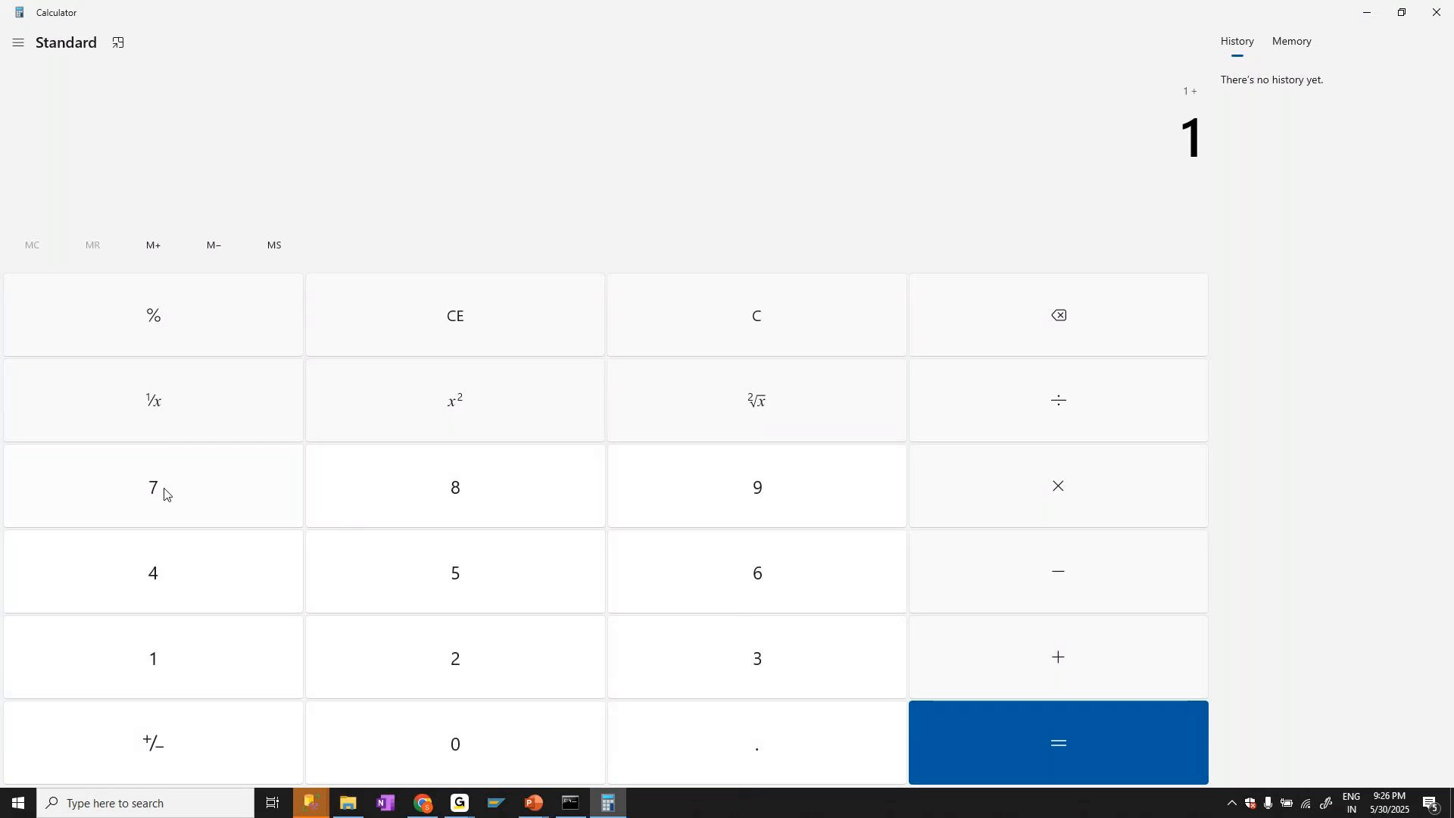
pyautogui.click(155, 492)
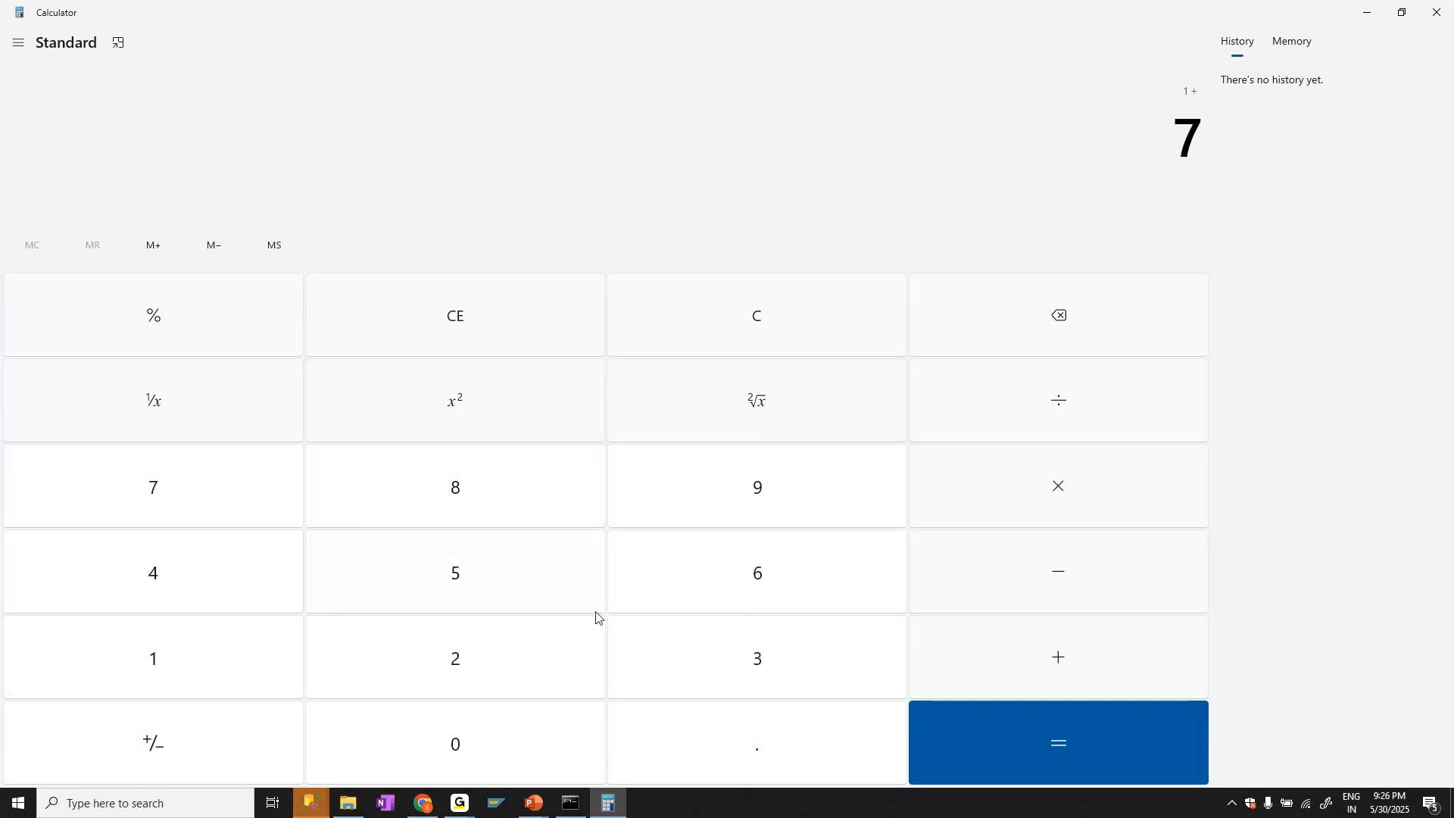
pyautogui.click(1060, 748)
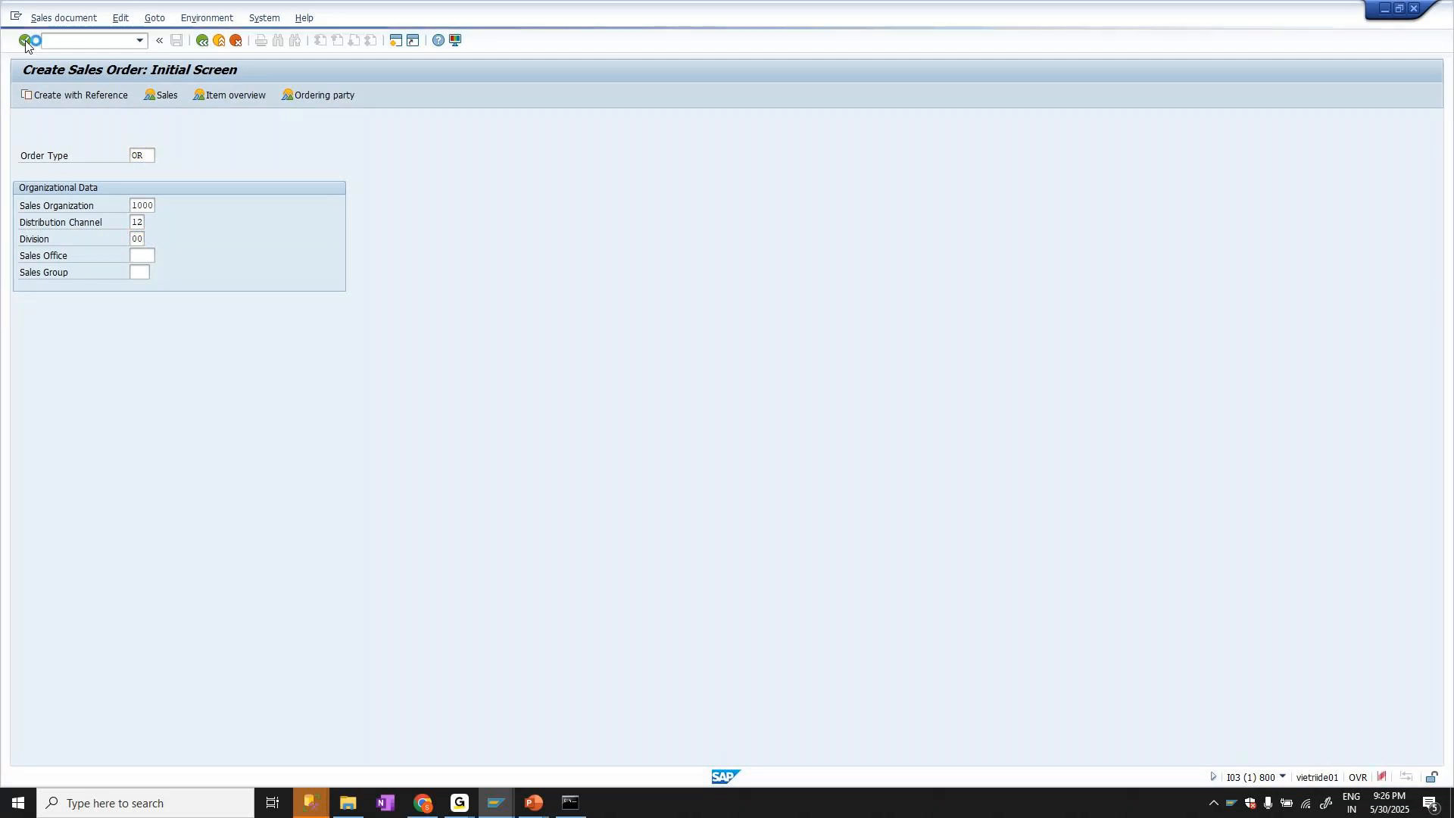
# Proceed with the OR sales order for organization 1000, channel 12, division 00, and enter the customer number as sold-to and ship-to party
pyautogui.click(25, 41)
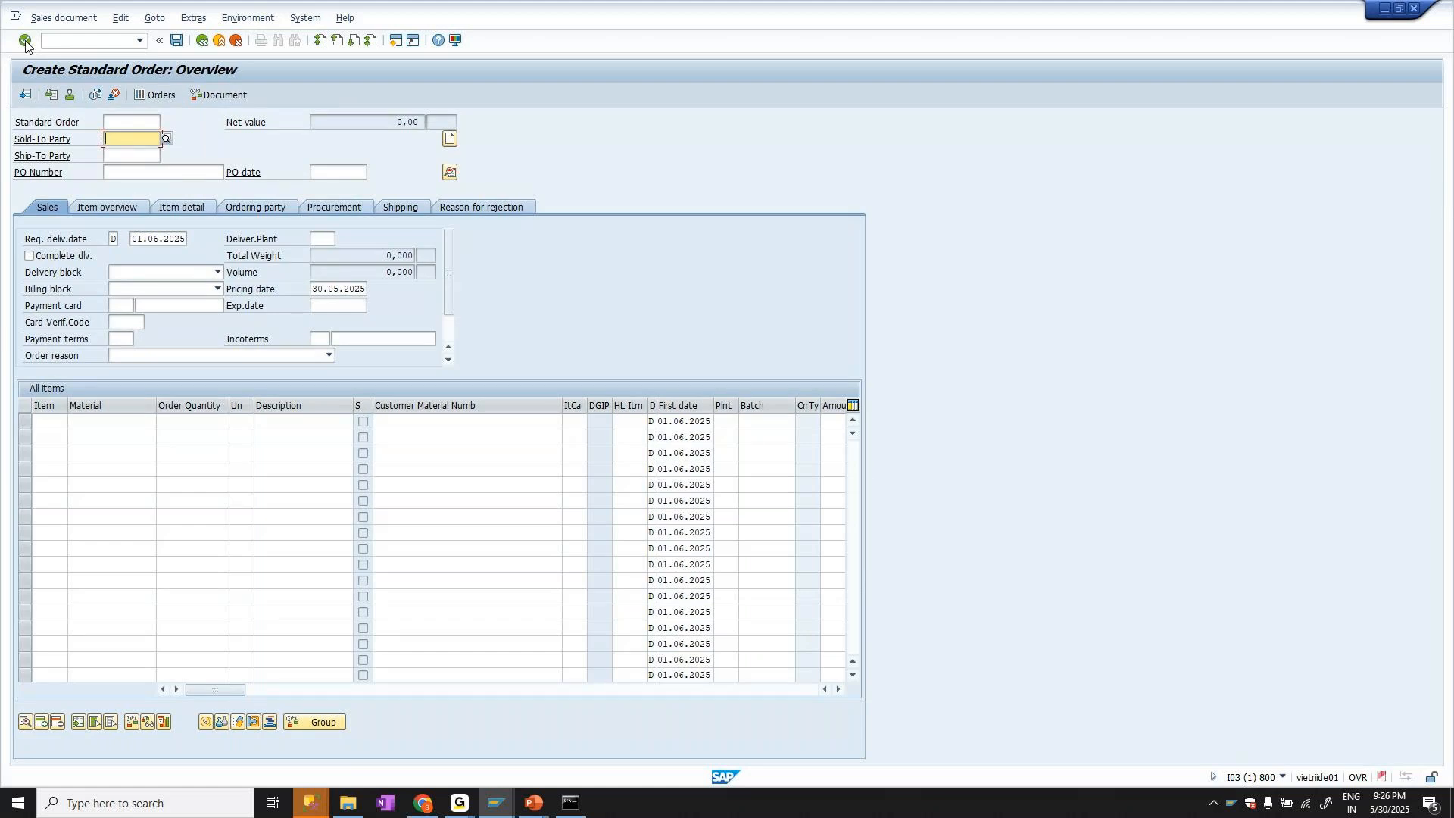
pyautogui.write('1175')
pyautogui.press('Tab')
pyautogui.write('1175')
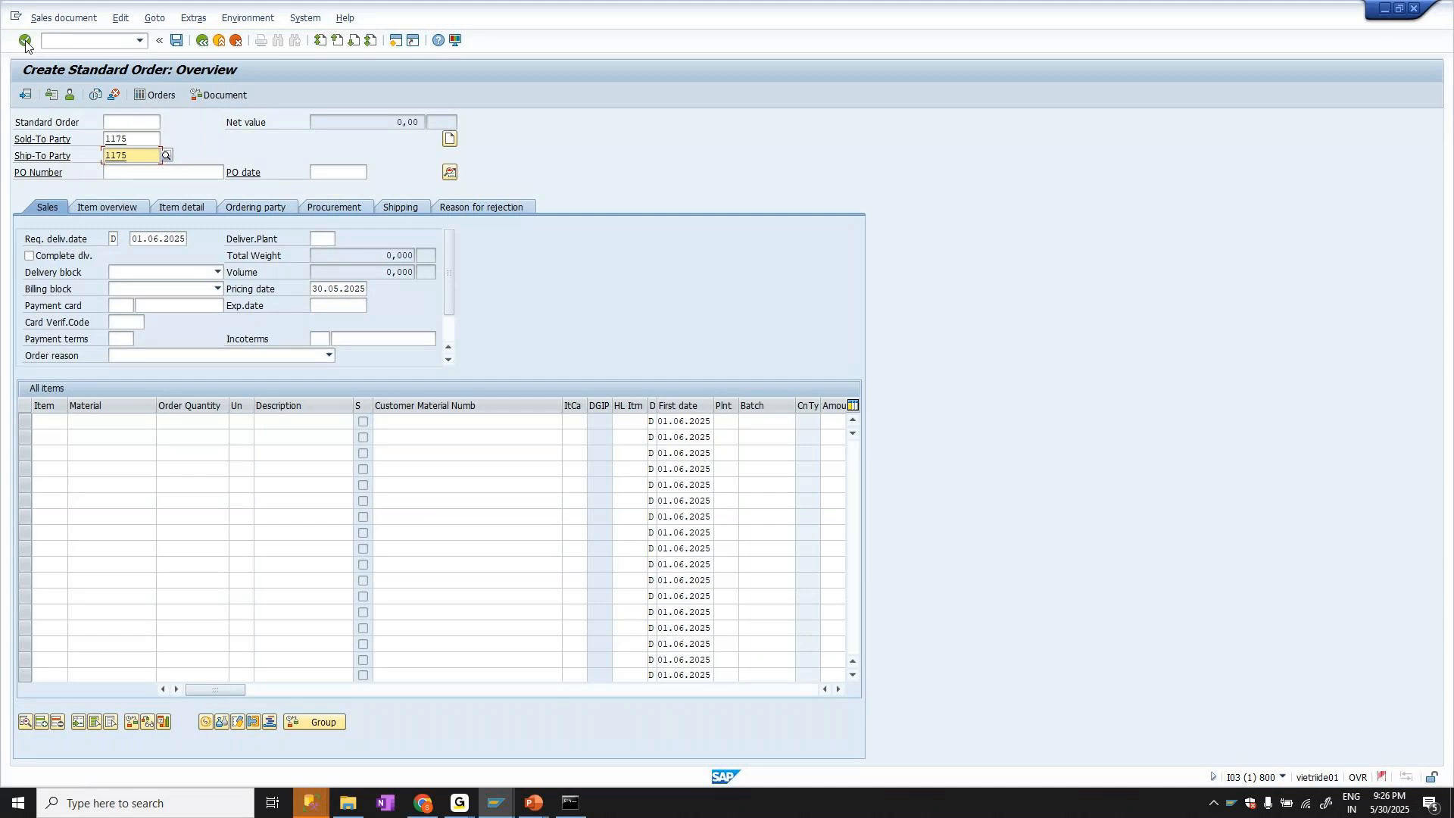
pyautogui.click(25, 41)
# Add material M-08 with order quantity 2 to the first item line, save the standard order and open it for display
pyautogui.press('Tab')
pyautogui.write('M-08')
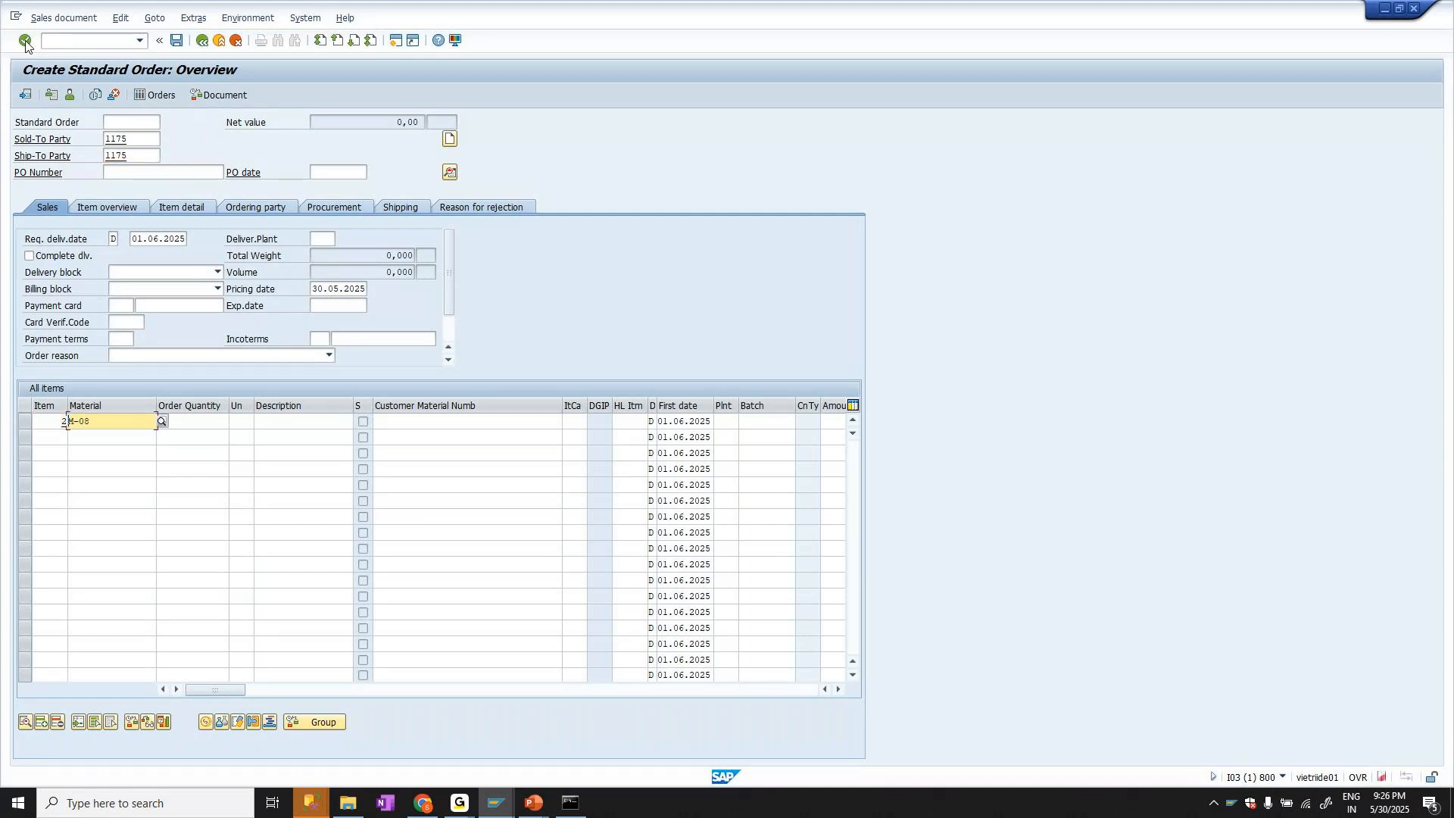
pyautogui.press('Tab')
pyautogui.write('2')
pyautogui.hotkey('ctrl', 's')
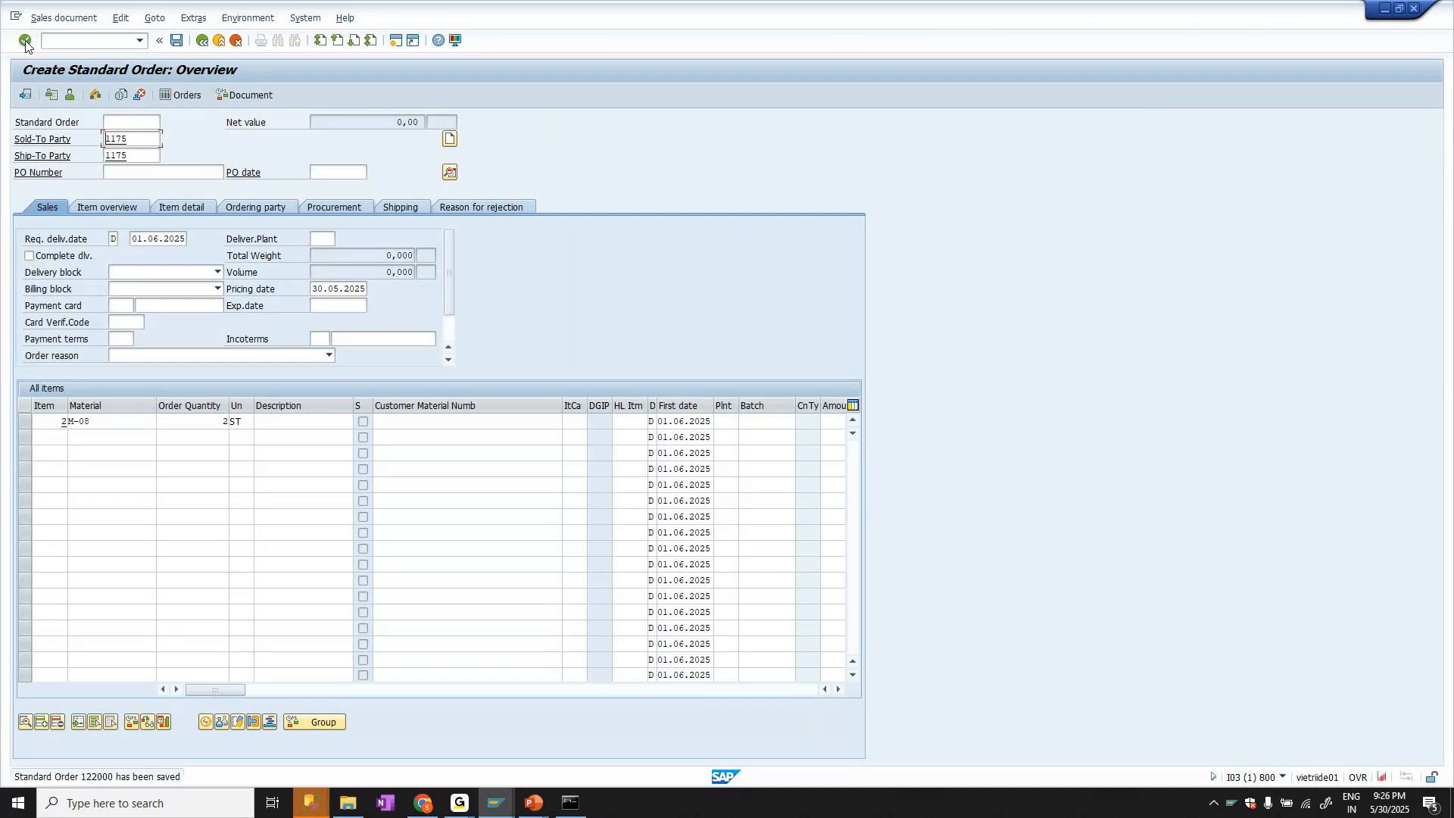
pyautogui.click(25, 42)
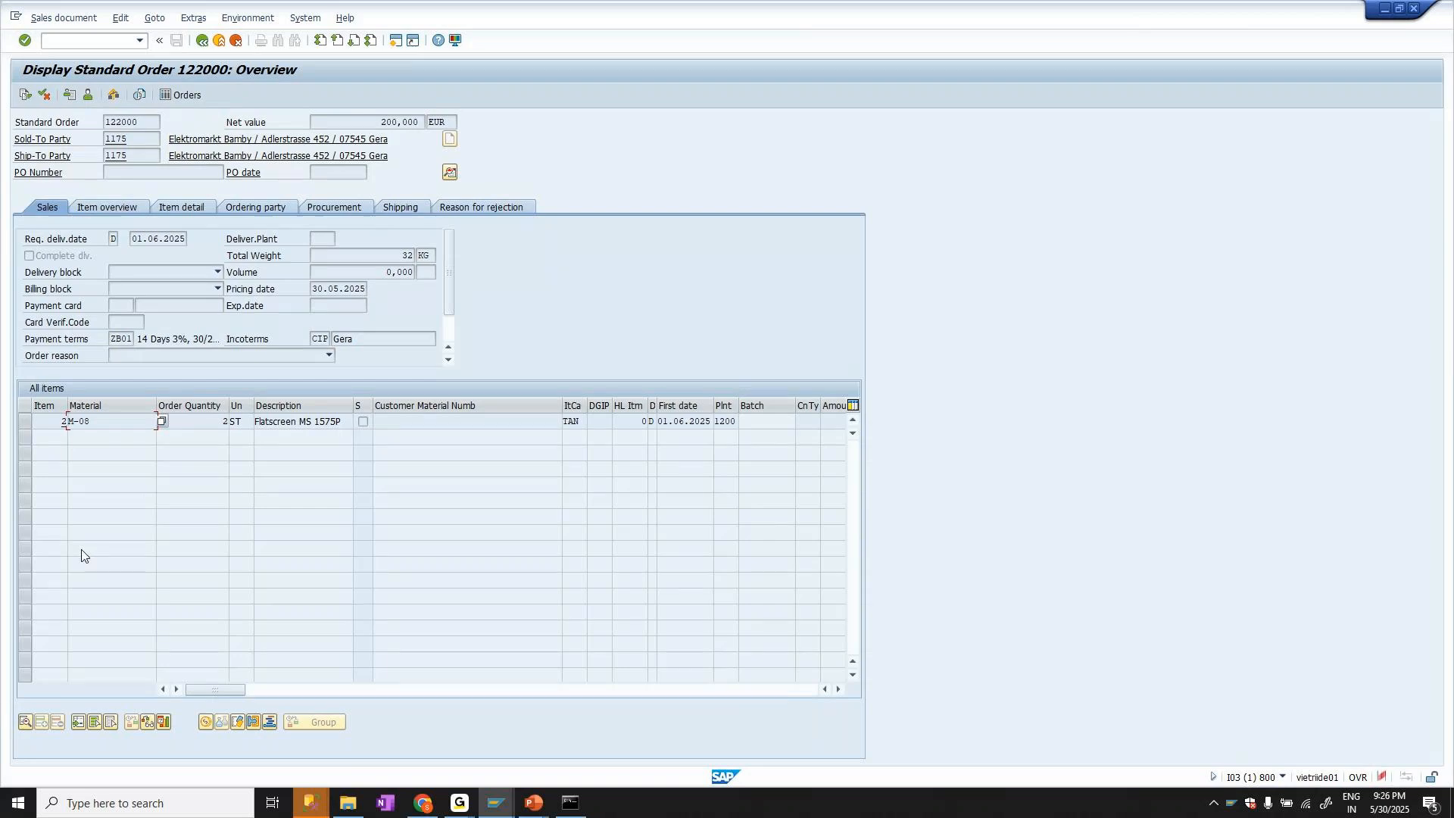
# Switch to Chrome and open Gmail from the new tab page
pyautogui.moveTo(432, 809)
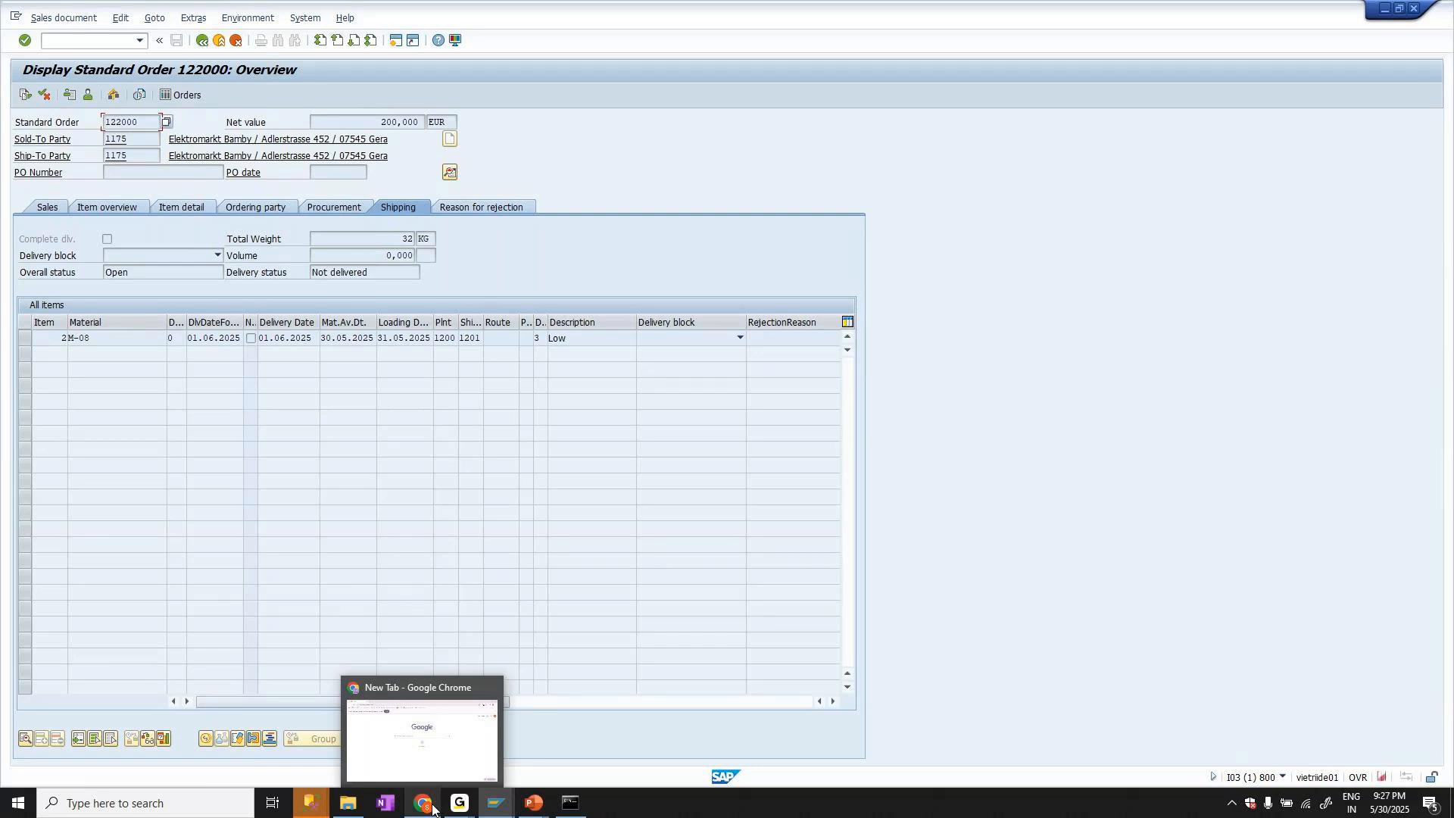
pyautogui.click(422, 804)
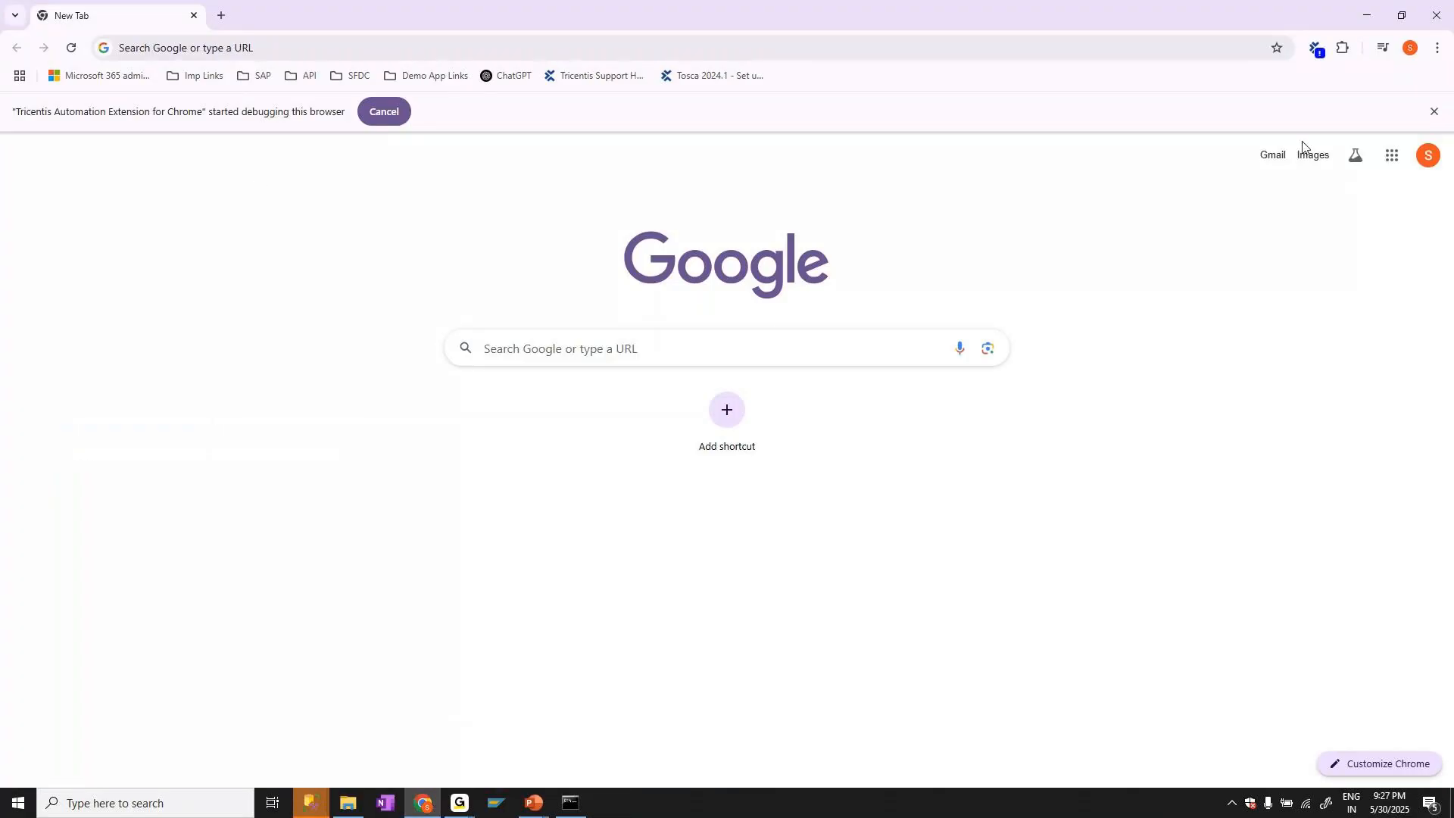
pyautogui.click(1272, 156)
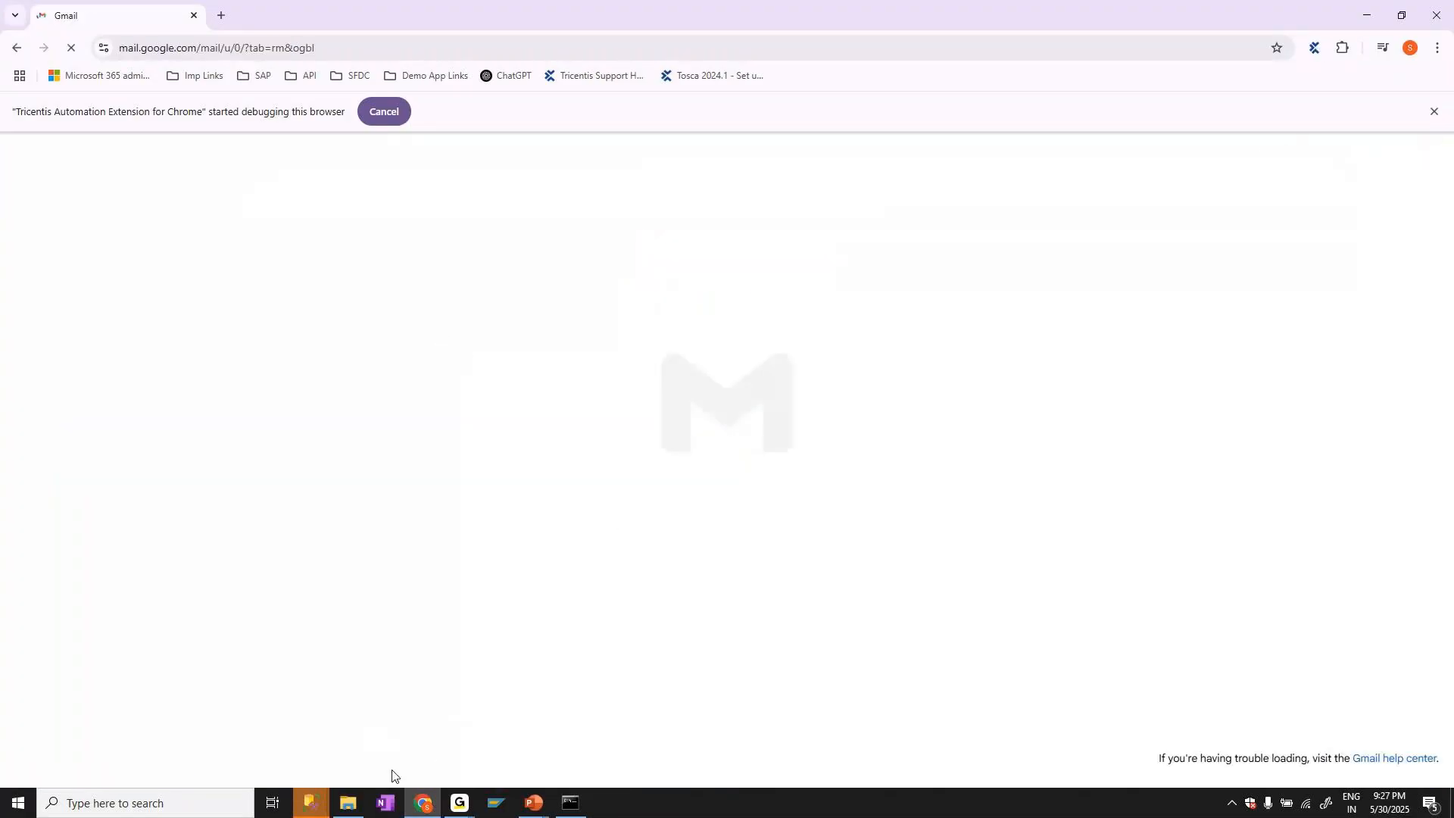
# Switch to File Explorer and refresh the TcShell folder to check for the generated report file
pyautogui.click(364, 801)
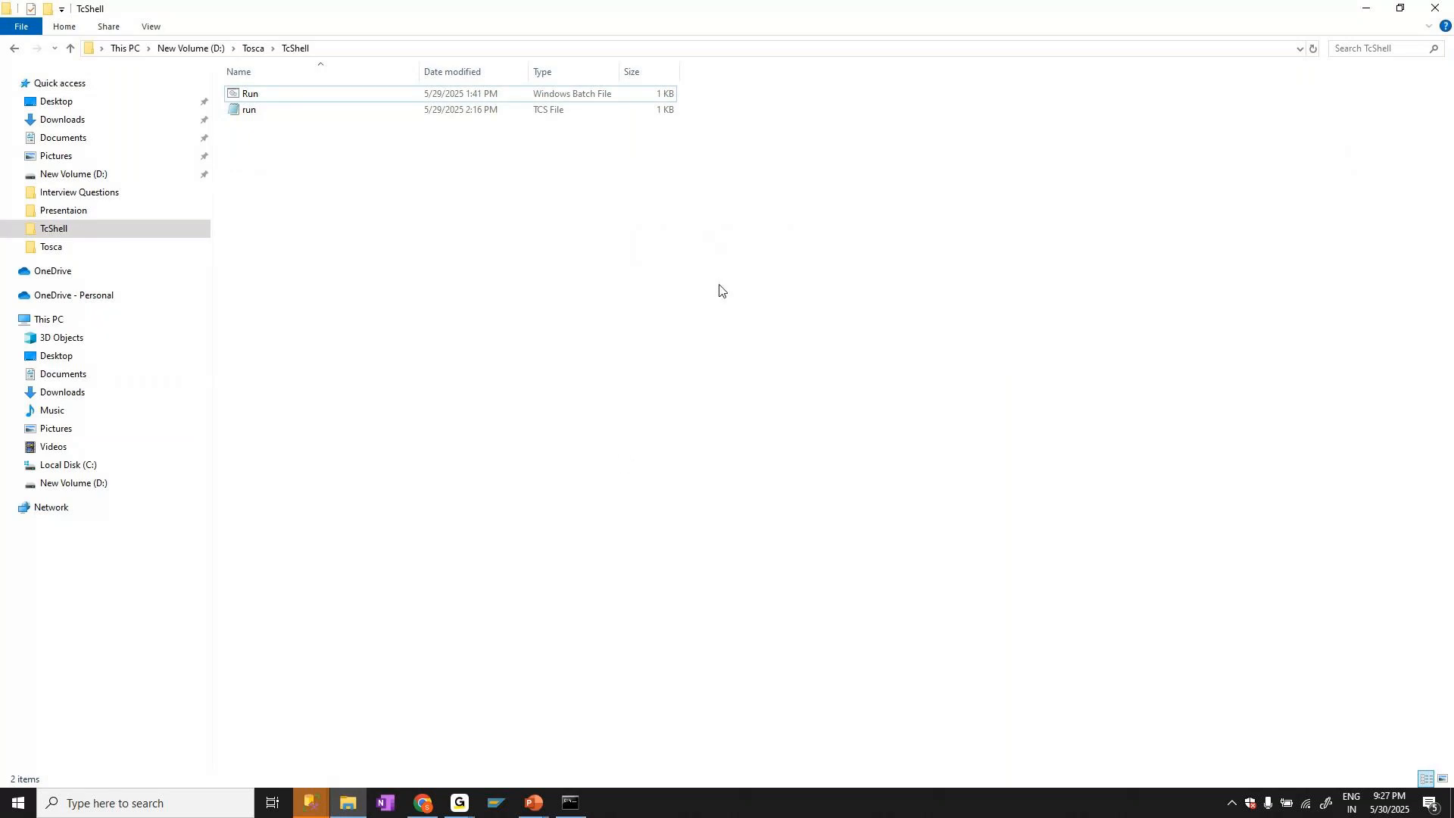
pyautogui.click(1314, 49)
pyautogui.click(369, 49)
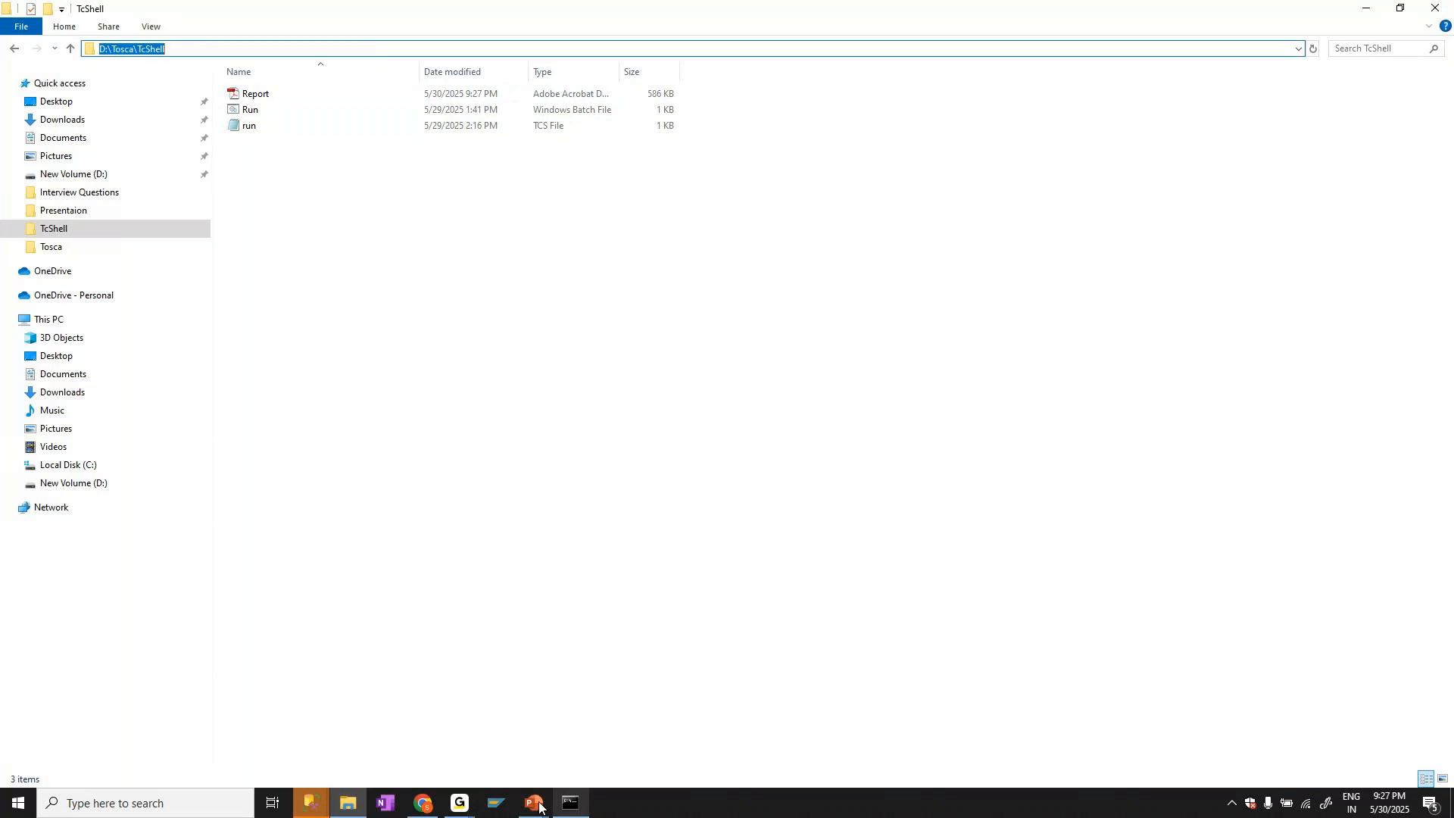
# Refresh the Gmail inbox in Chrome to check for the regression report e-mail, and dismiss the paused batch console
pyautogui.click(414, 801)
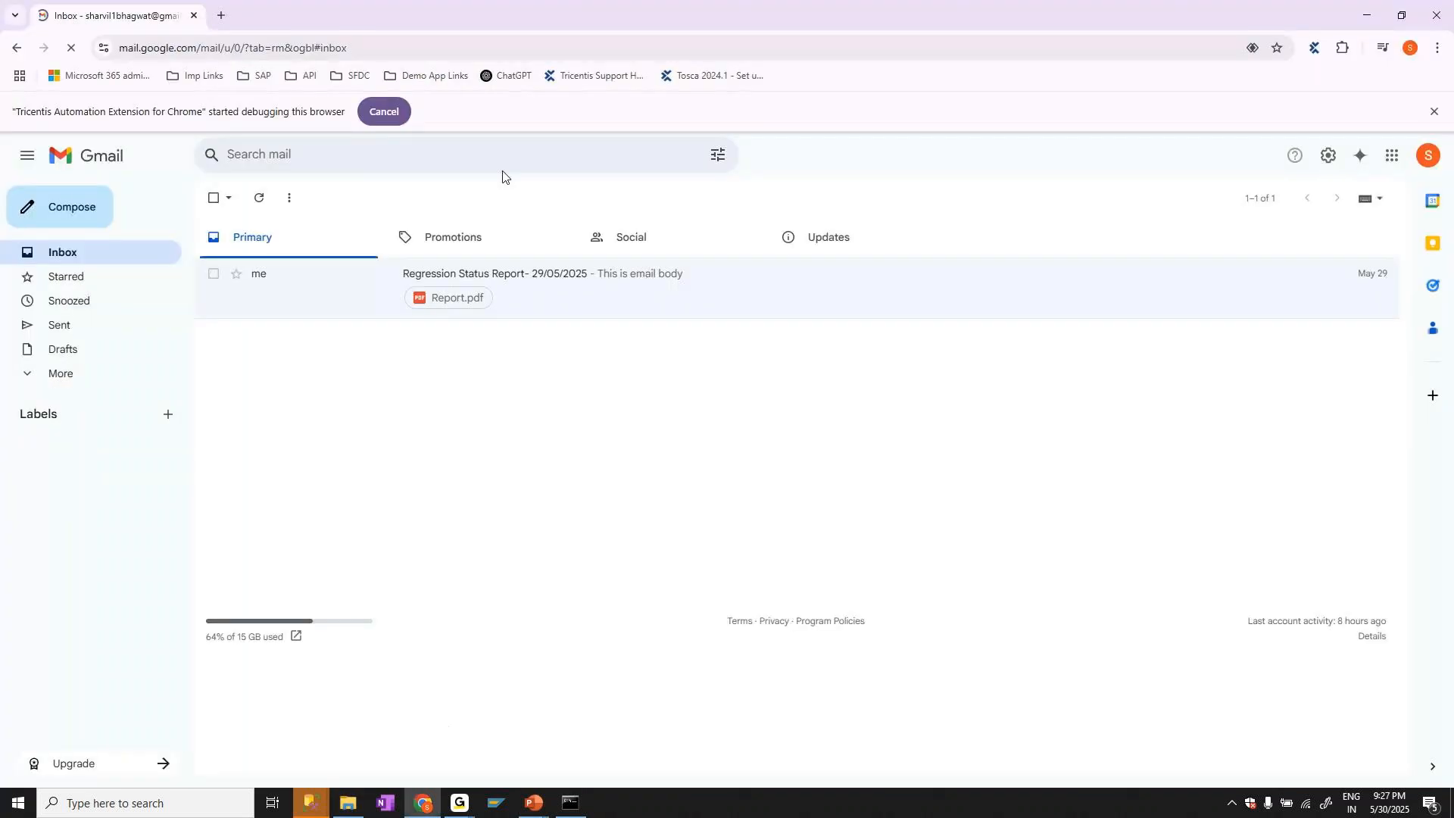
pyautogui.click(261, 200)
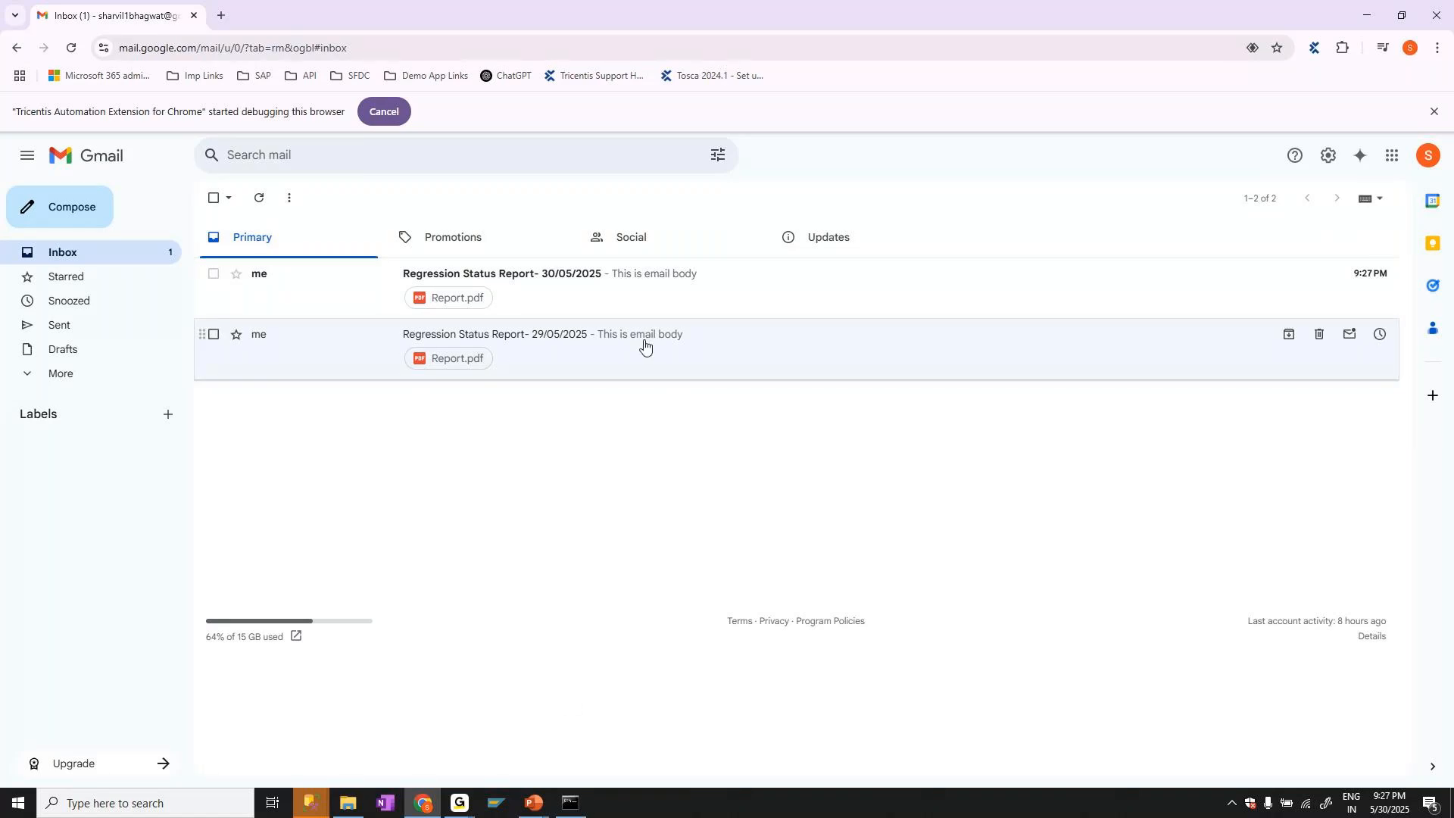
pyautogui.click(572, 803)
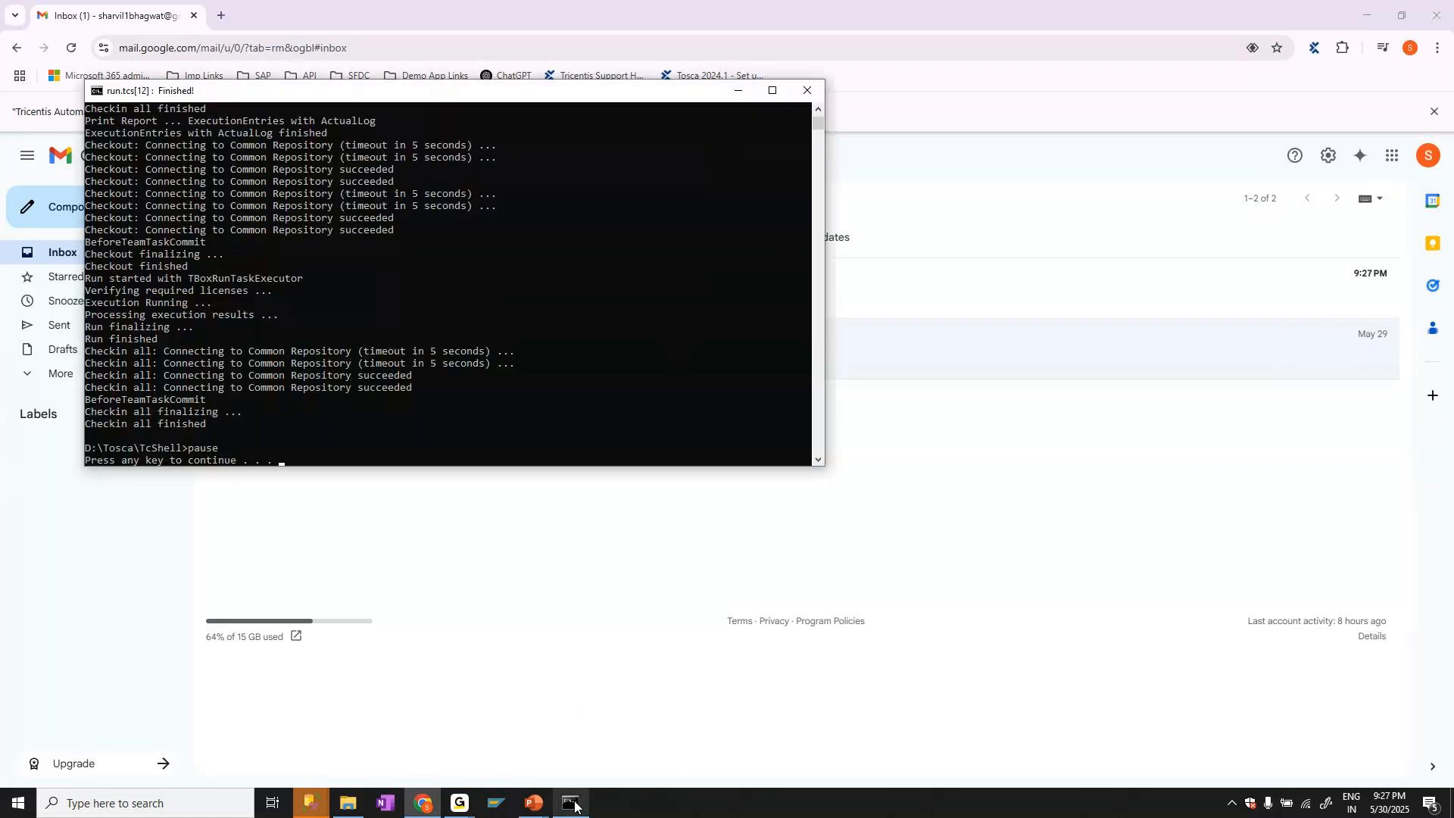
pyautogui.press('Return')
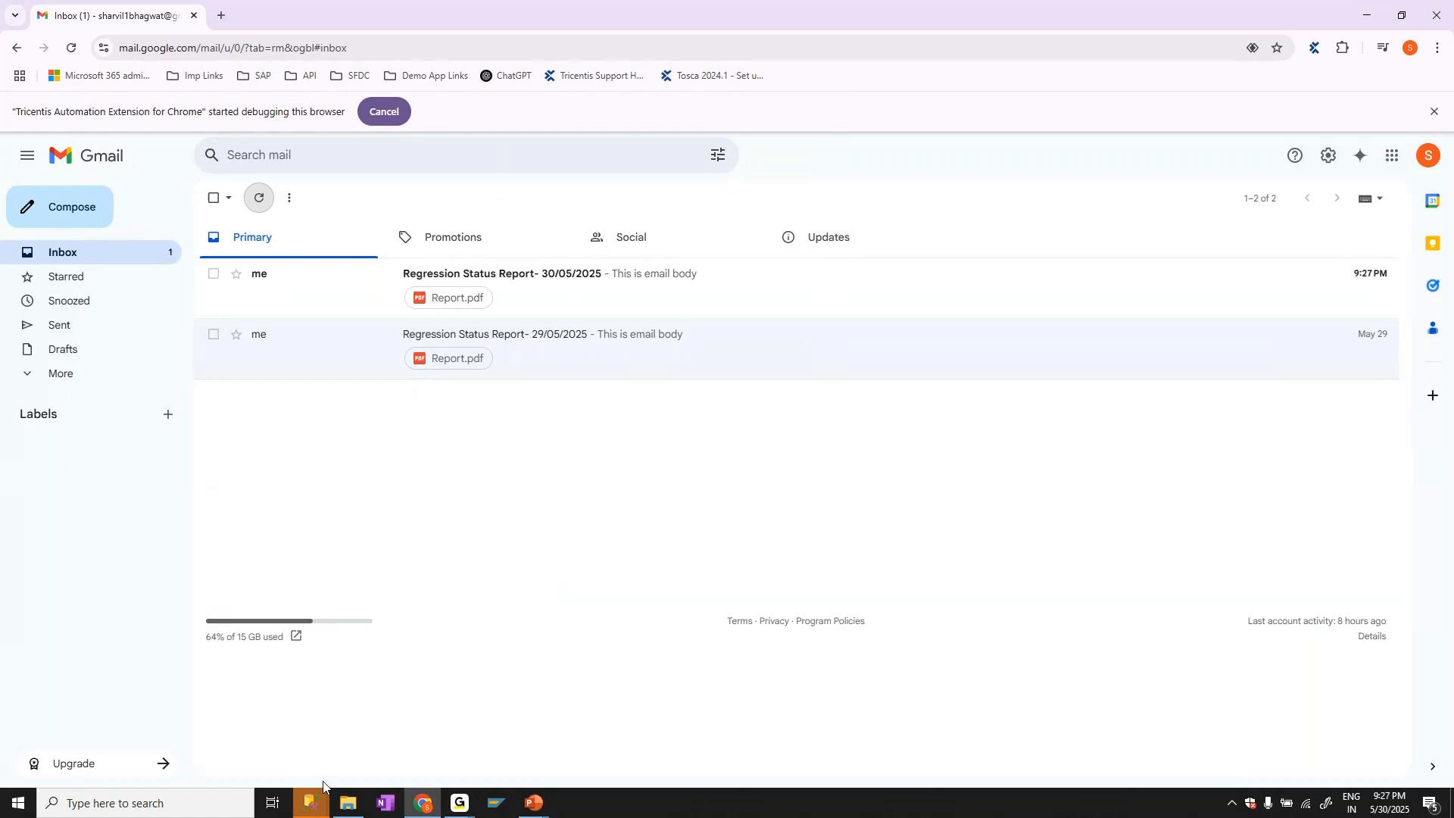
# Launch Tosca Commander and open the FebBatch2025 workspace from the recent projects
pyautogui.click(144, 802)
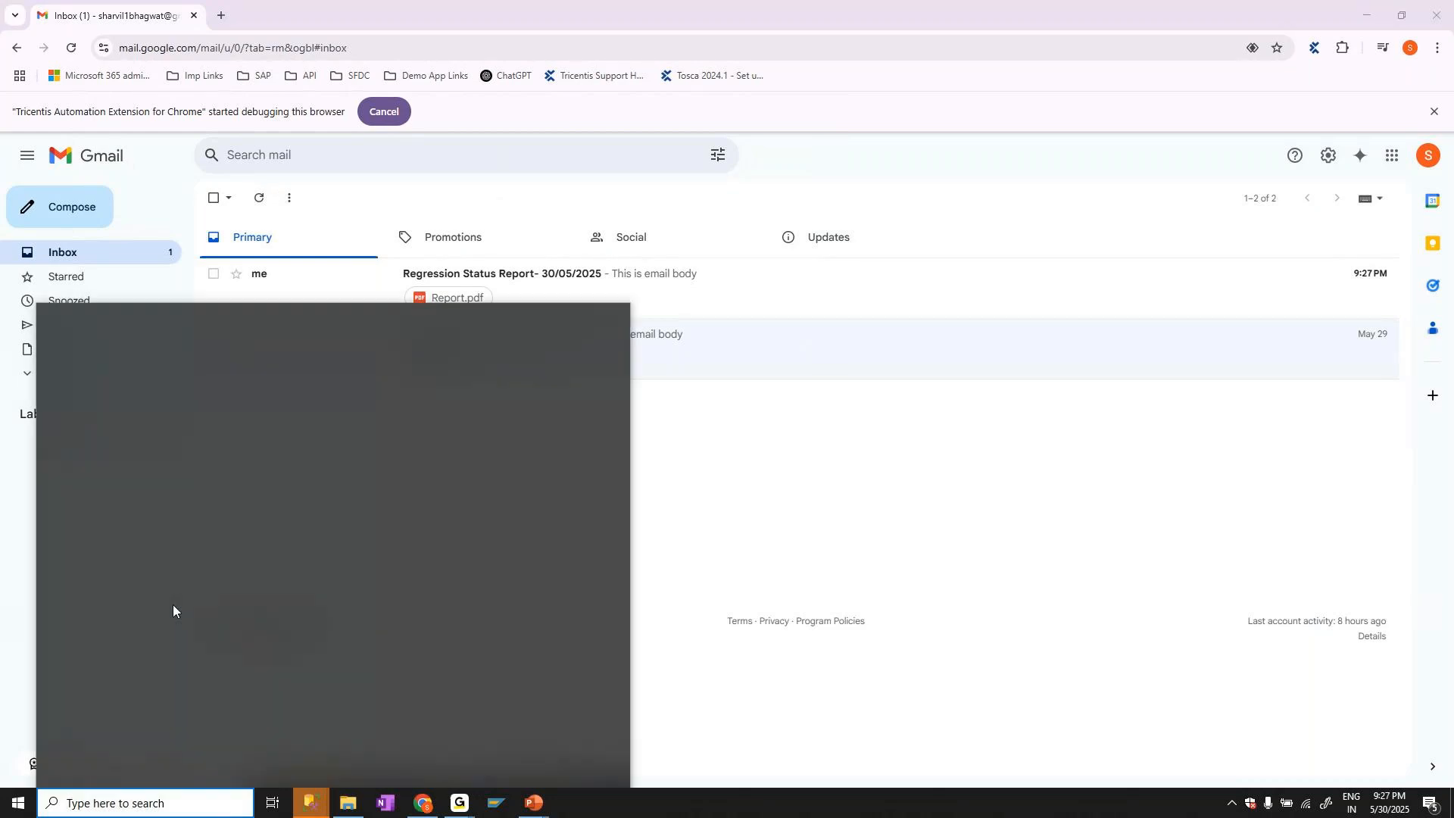
pyautogui.click(147, 434)
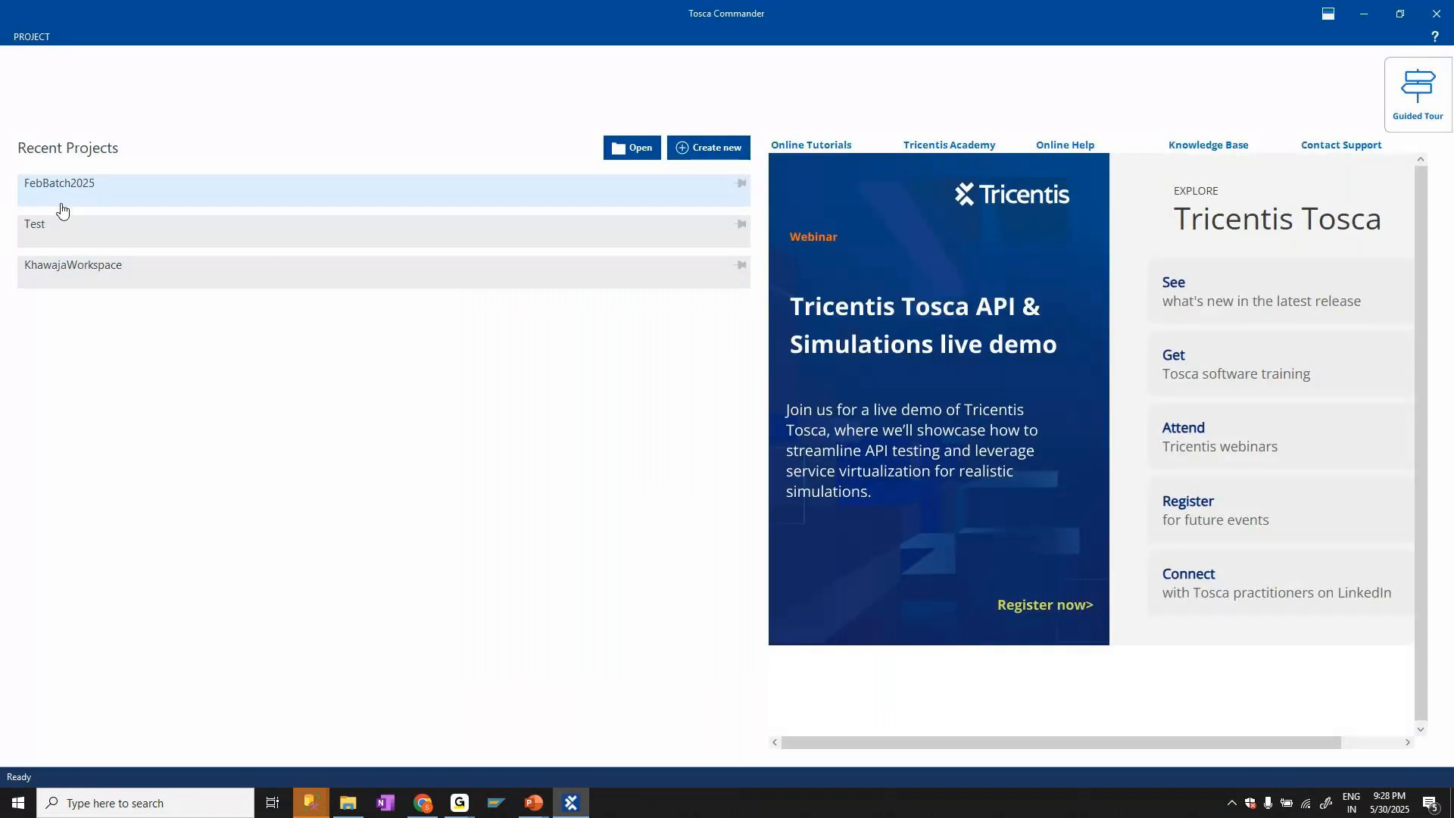
pyautogui.click(63, 204)
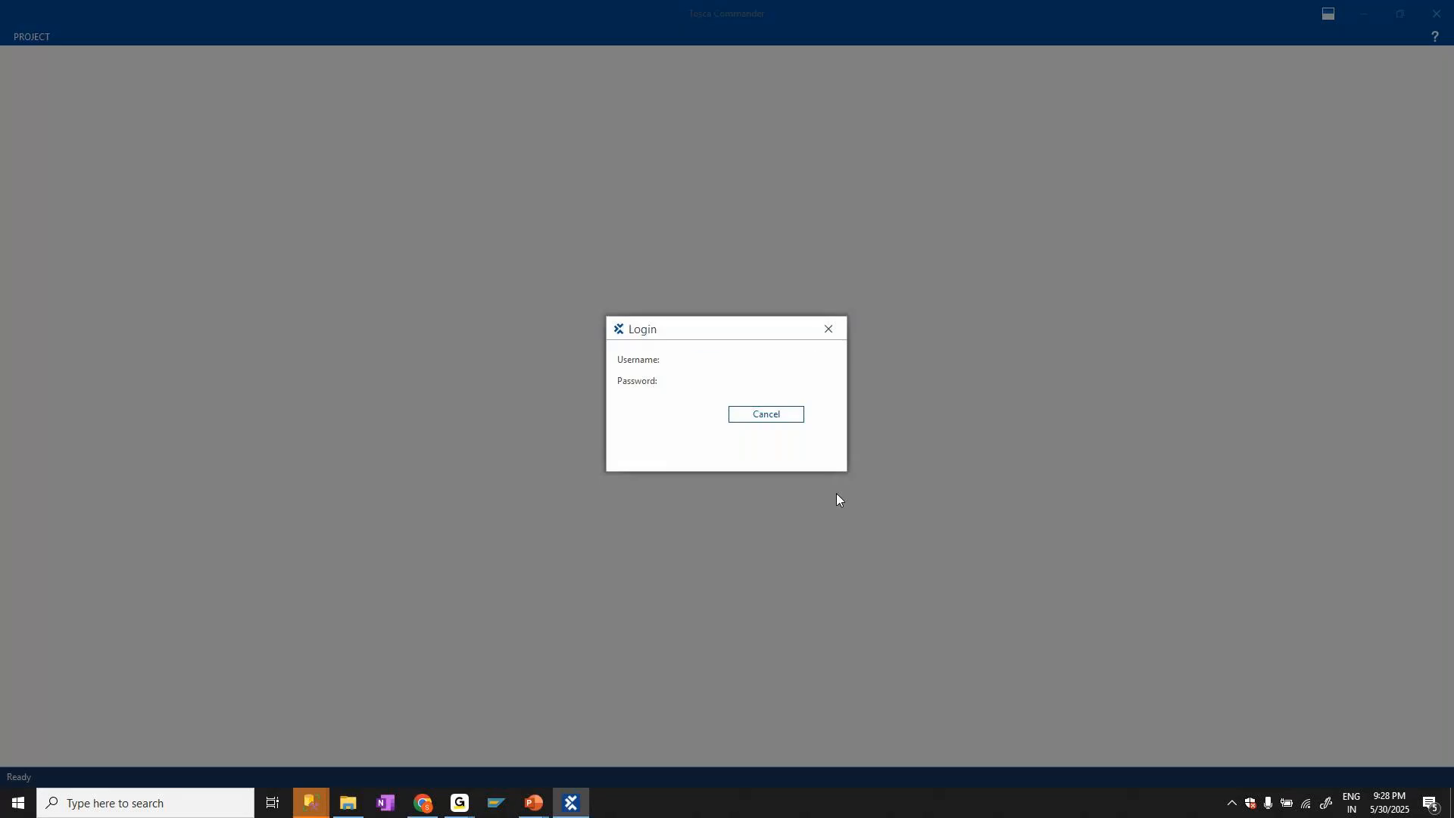
pyautogui.click(682, 415)
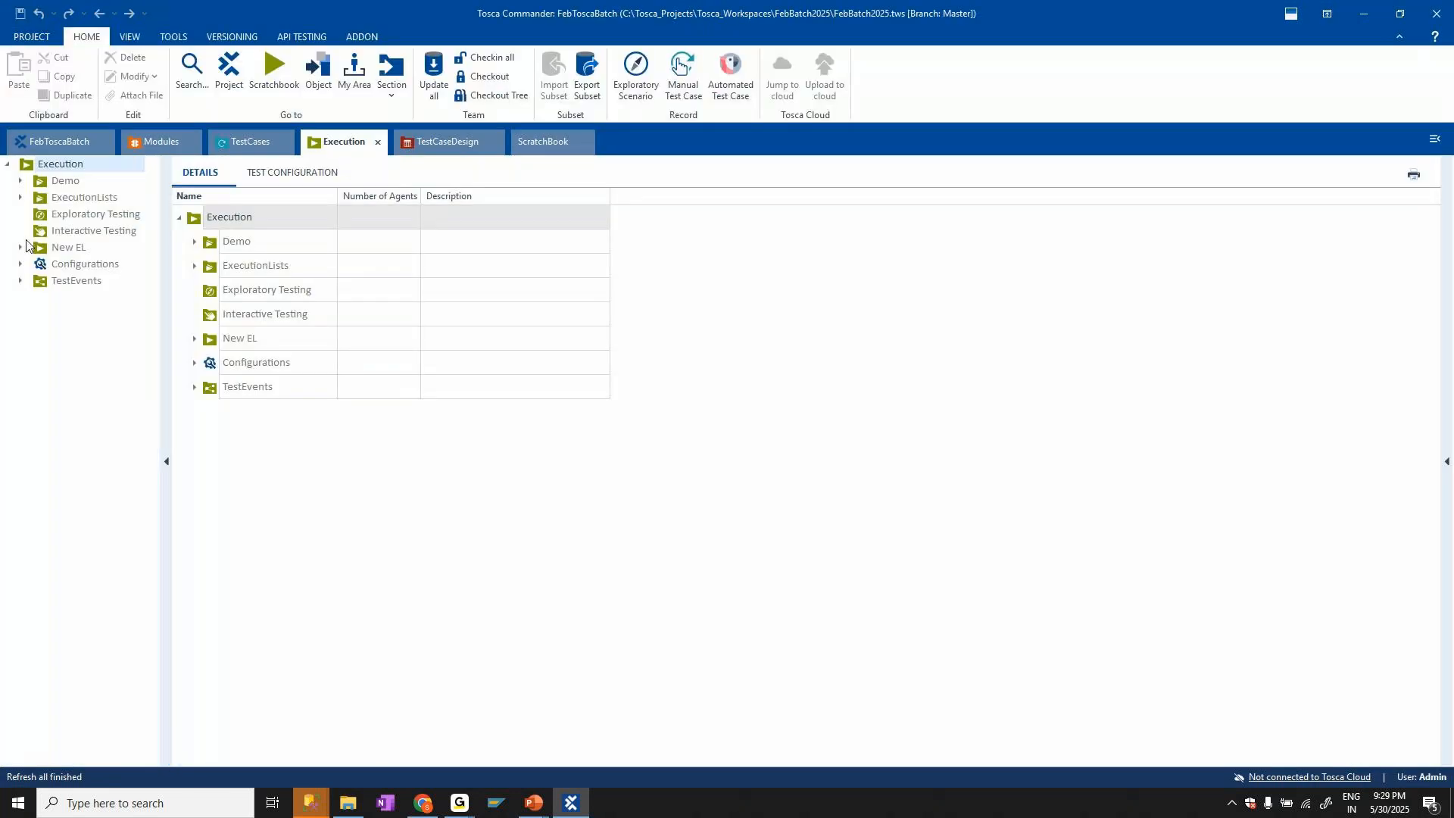
# Open the Demo execution list in the Demo folder and examine the start time of the latest Web App run
pyautogui.click(21, 182)
pyautogui.click(34, 197)
pyautogui.click(100, 230)
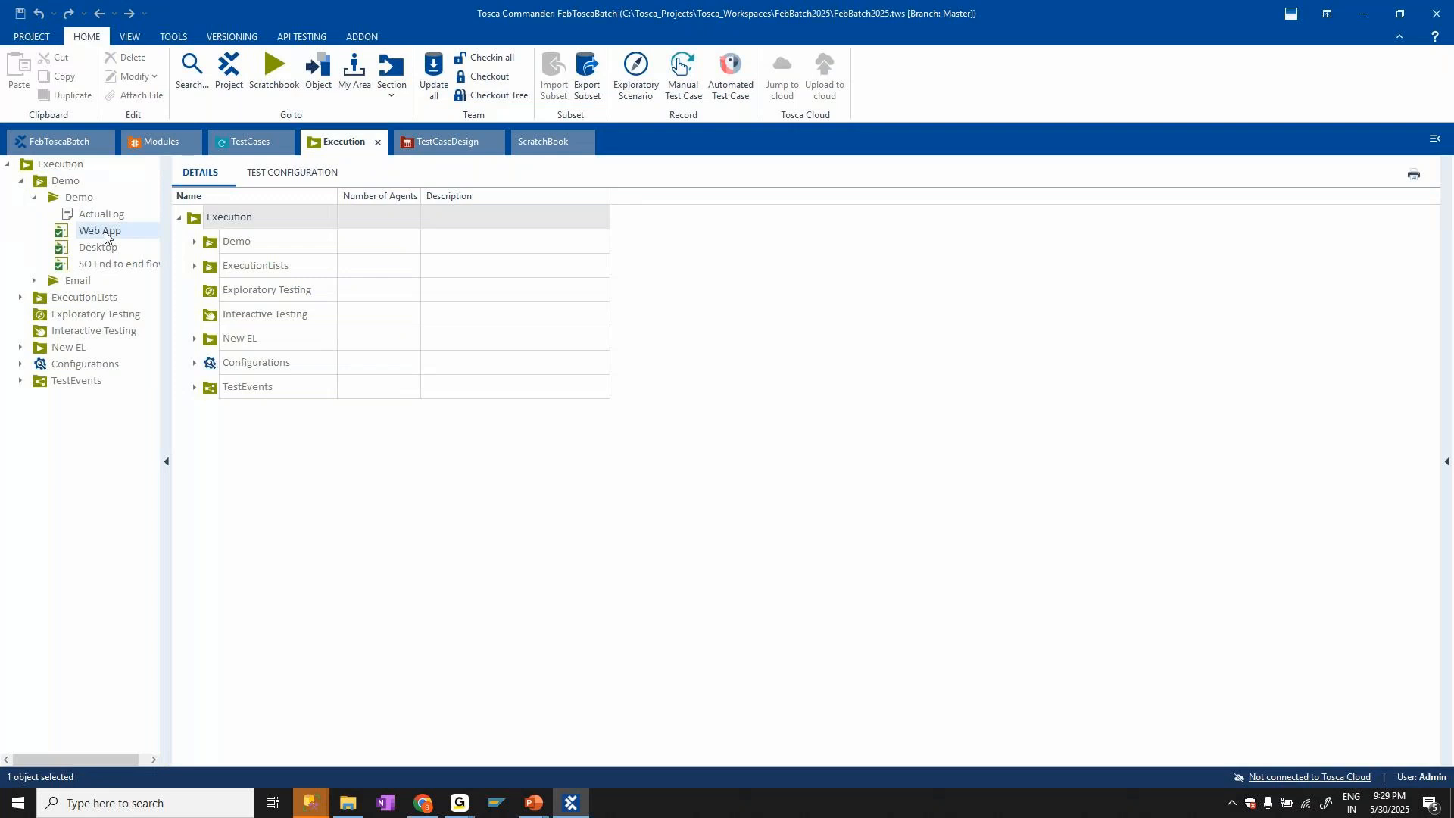
pyautogui.click(83, 199)
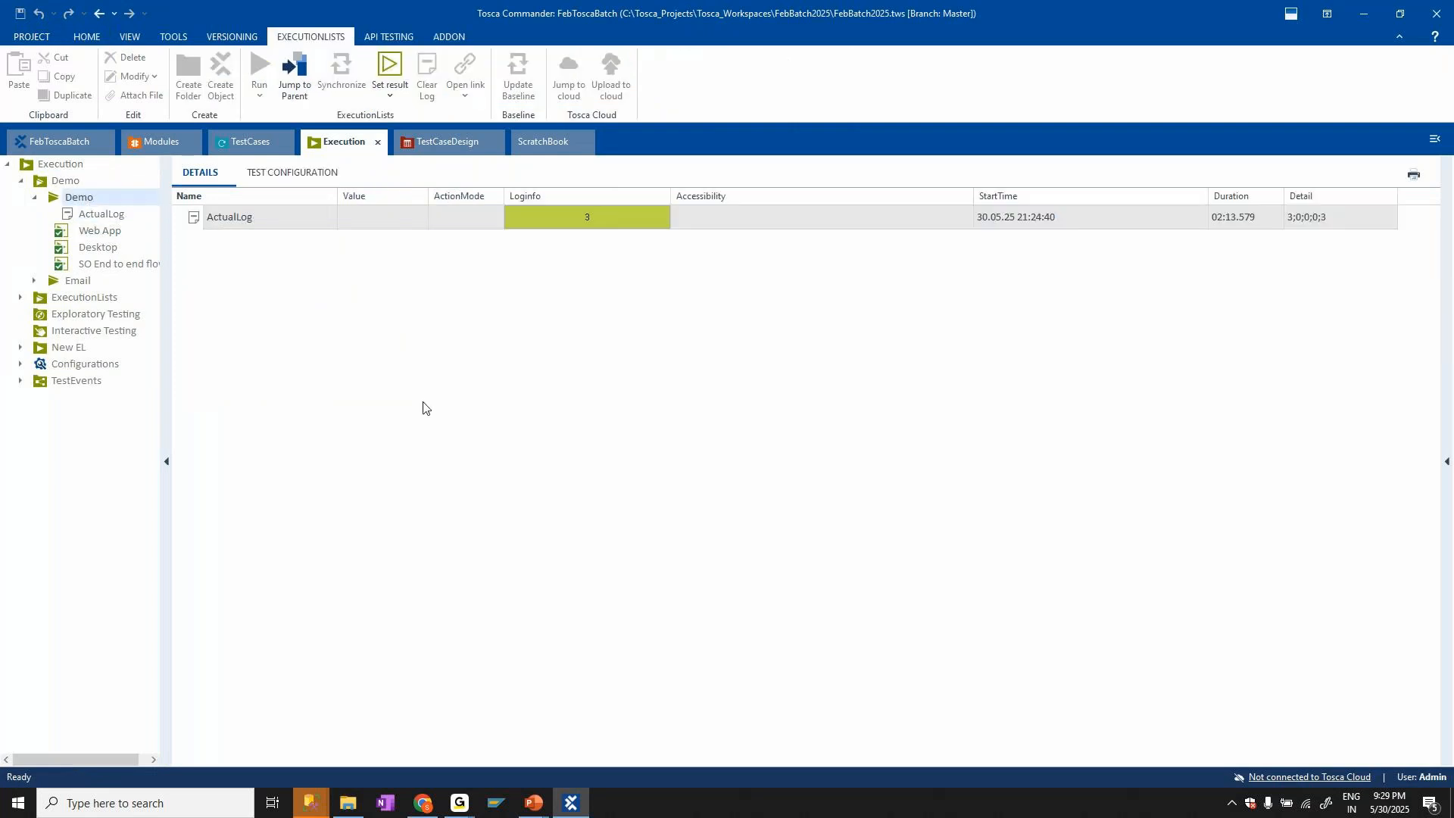
pyautogui.click(288, 291)
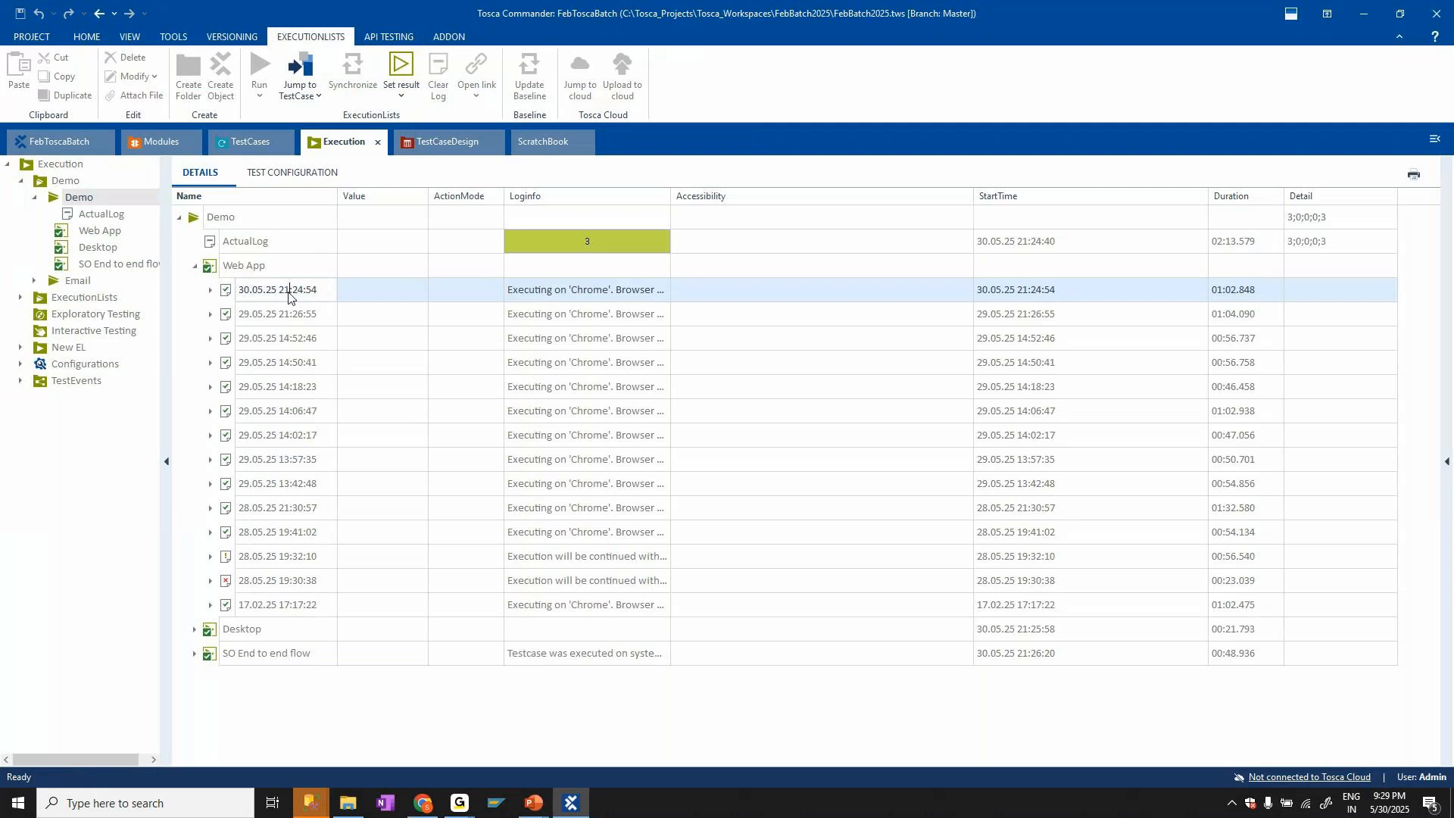
pyautogui.click(1050, 299)
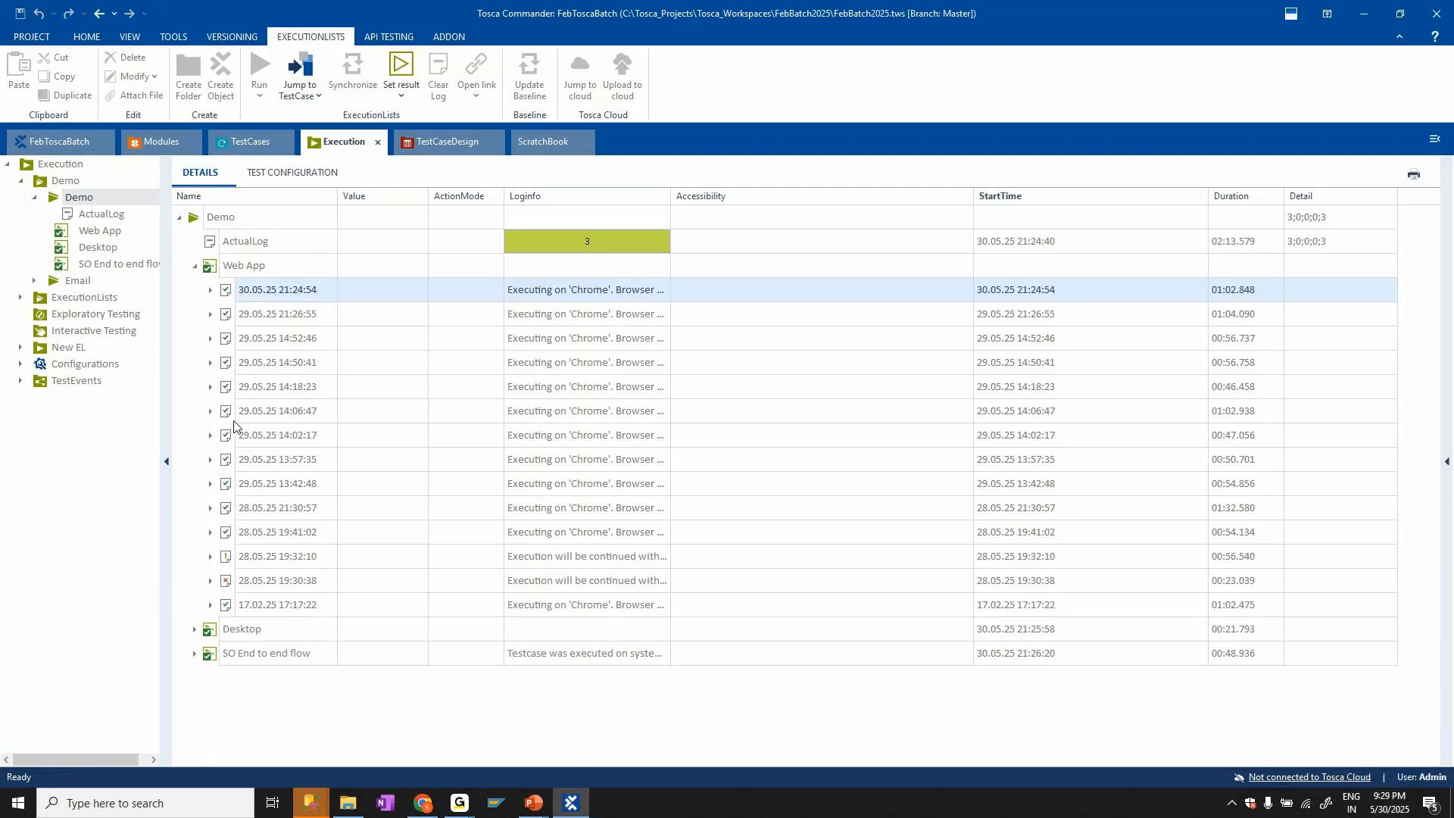
# Review the run logs of the Web App, Desktop and SO End to end flow entries in the Demo list
pyautogui.click(113, 232)
pyautogui.click(116, 249)
pyautogui.click(120, 266)
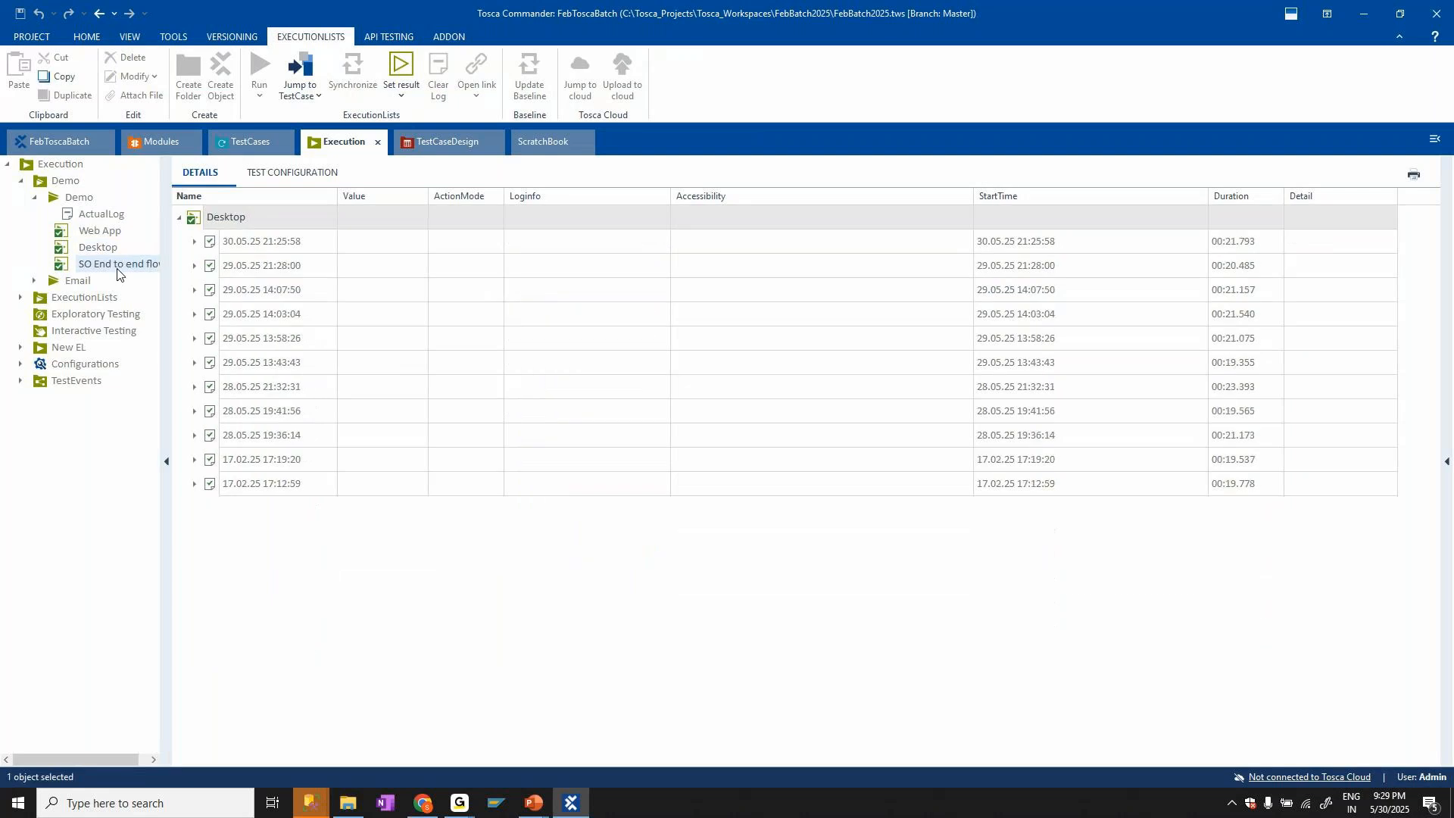
# Examine the latest Send Email run in the Email execution list, and collapse the Demo and Email lists
pyautogui.click(34, 281)
pyautogui.click(65, 300)
pyautogui.click(78, 281)
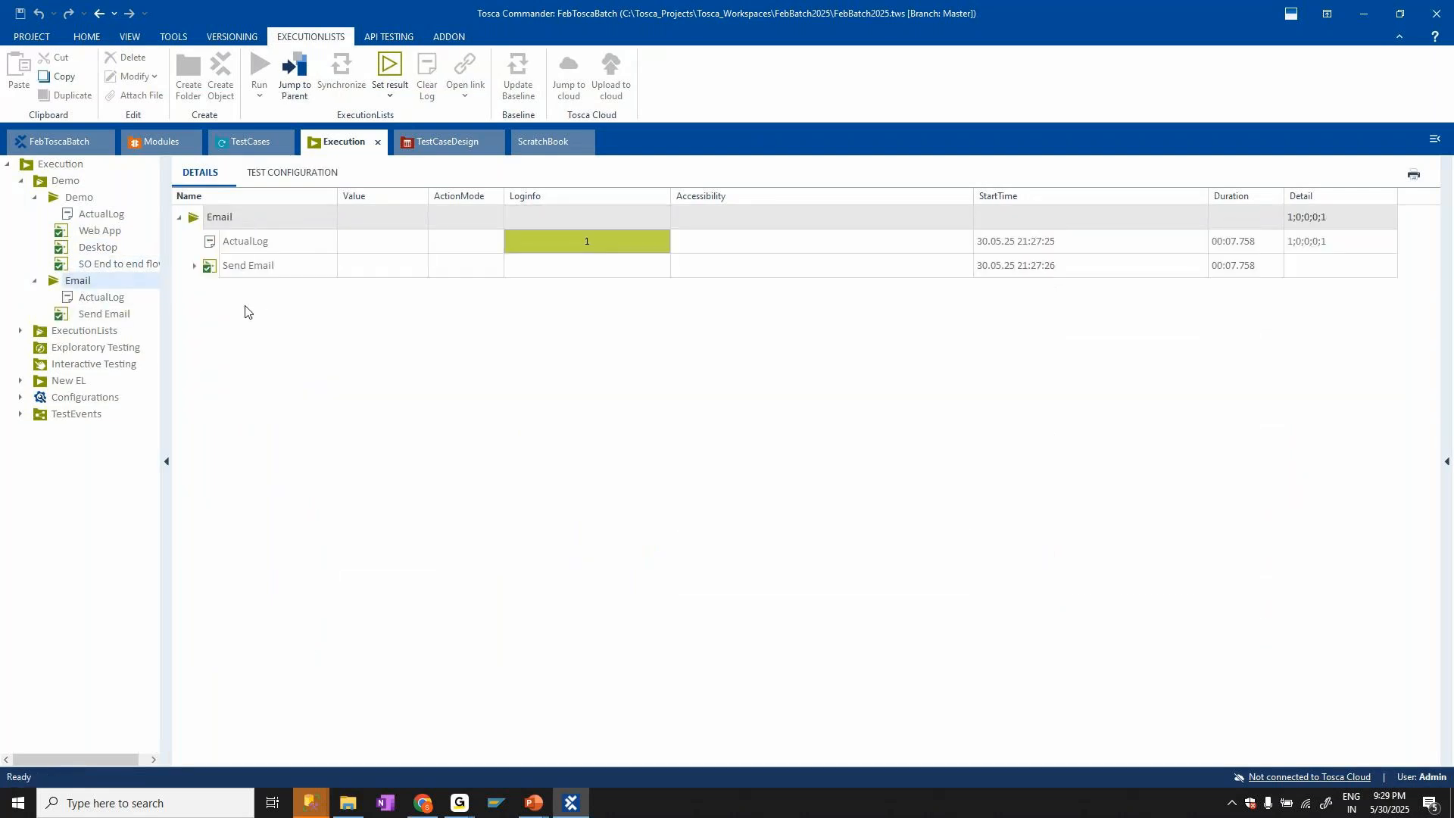
pyautogui.click(194, 266)
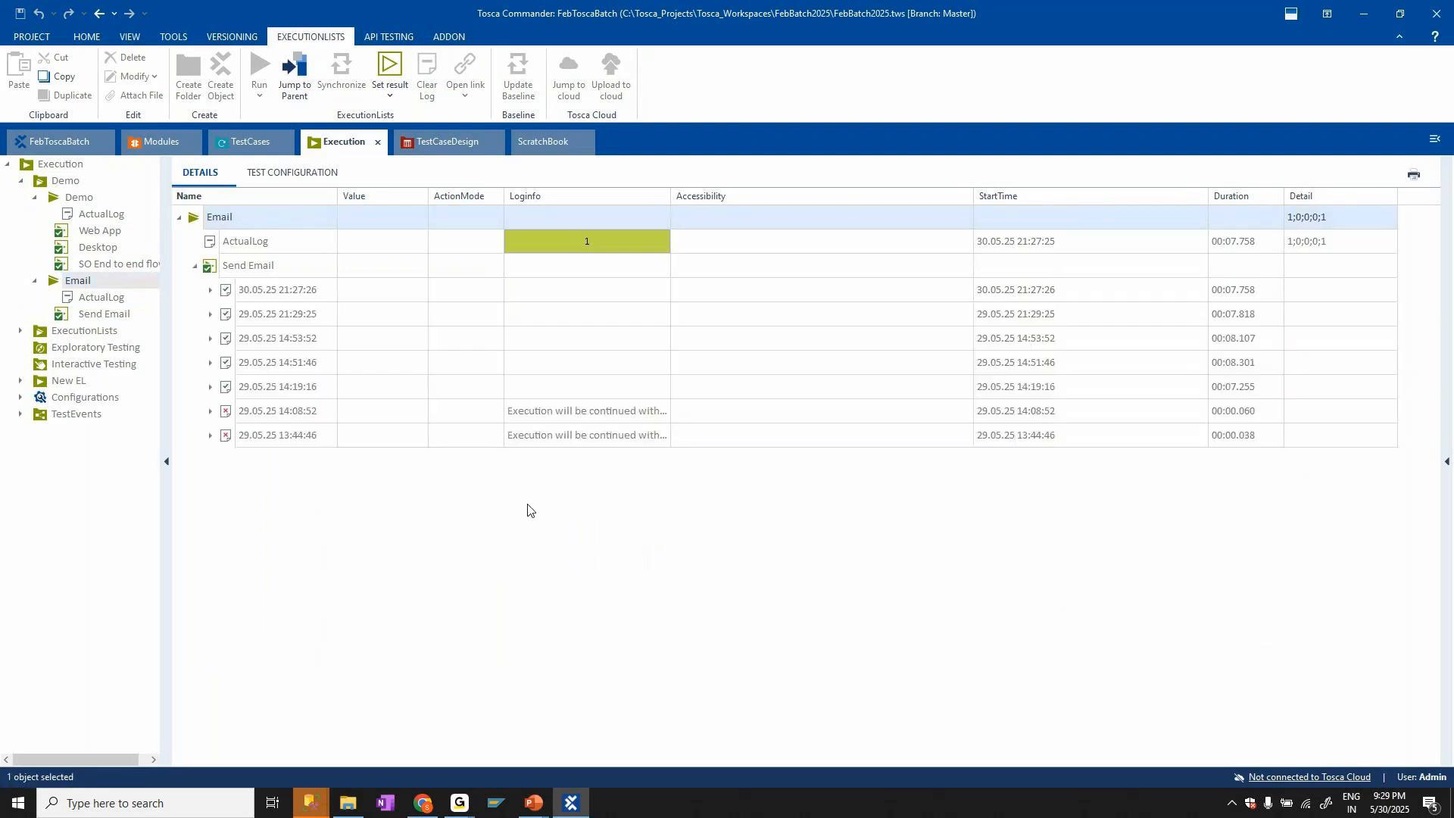
pyautogui.click(292, 291)
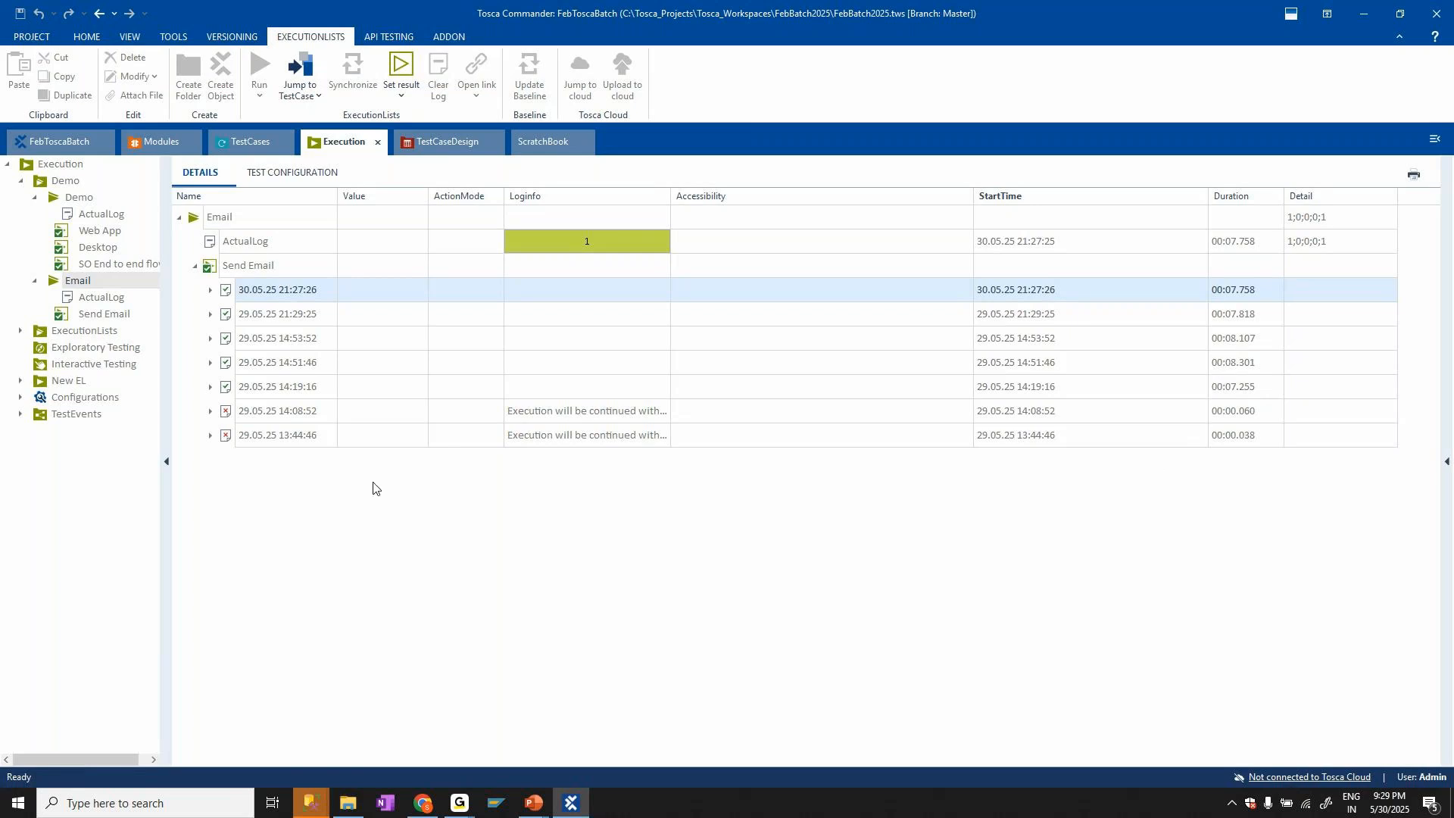
pyautogui.click(34, 201)
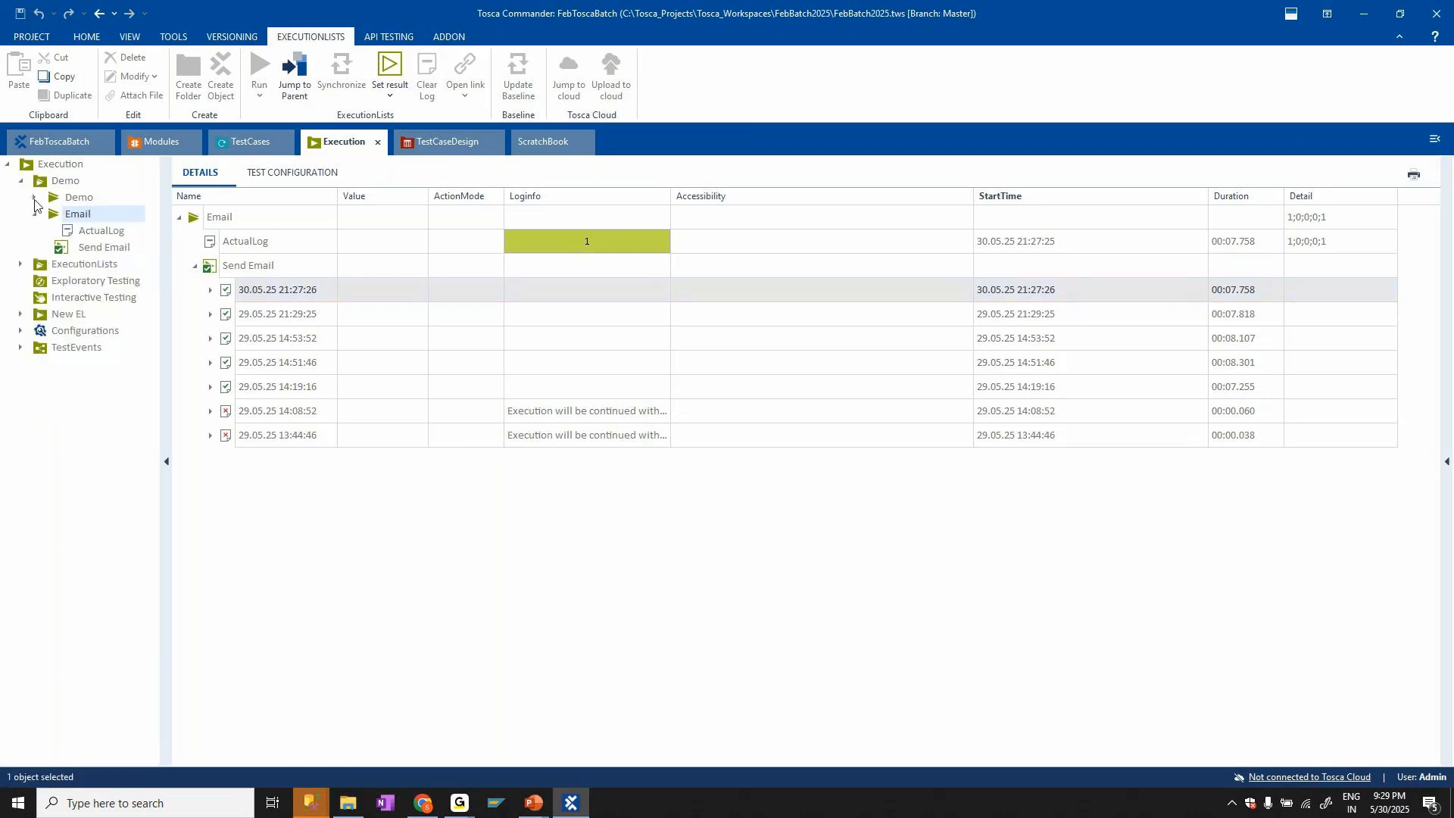
pyautogui.click(34, 215)
pyautogui.click(85, 38)
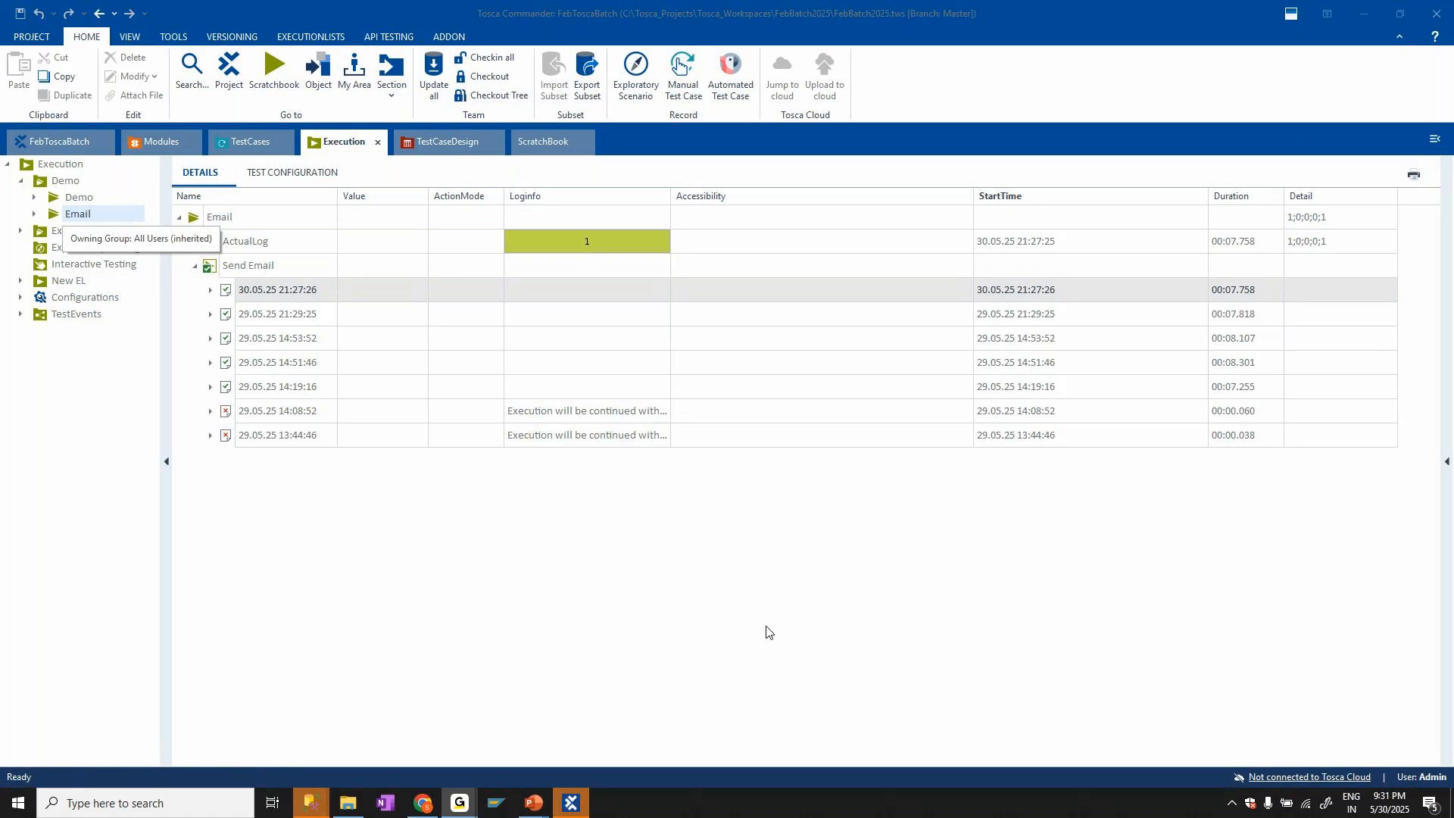
# Show the desktop and switch to the GoTo Meeting window
pyautogui.click(1453, 805)
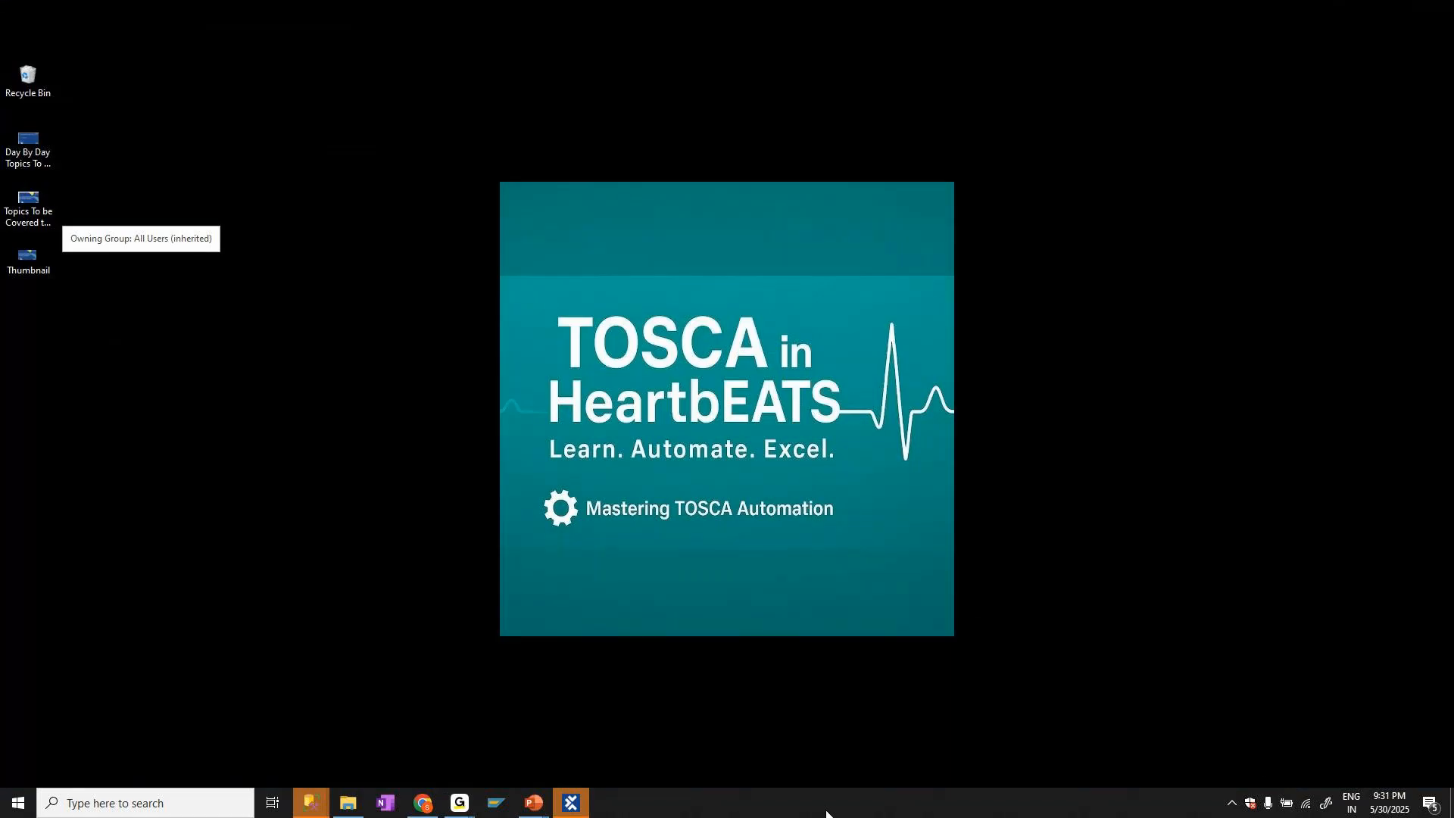
pyautogui.click(570, 805)
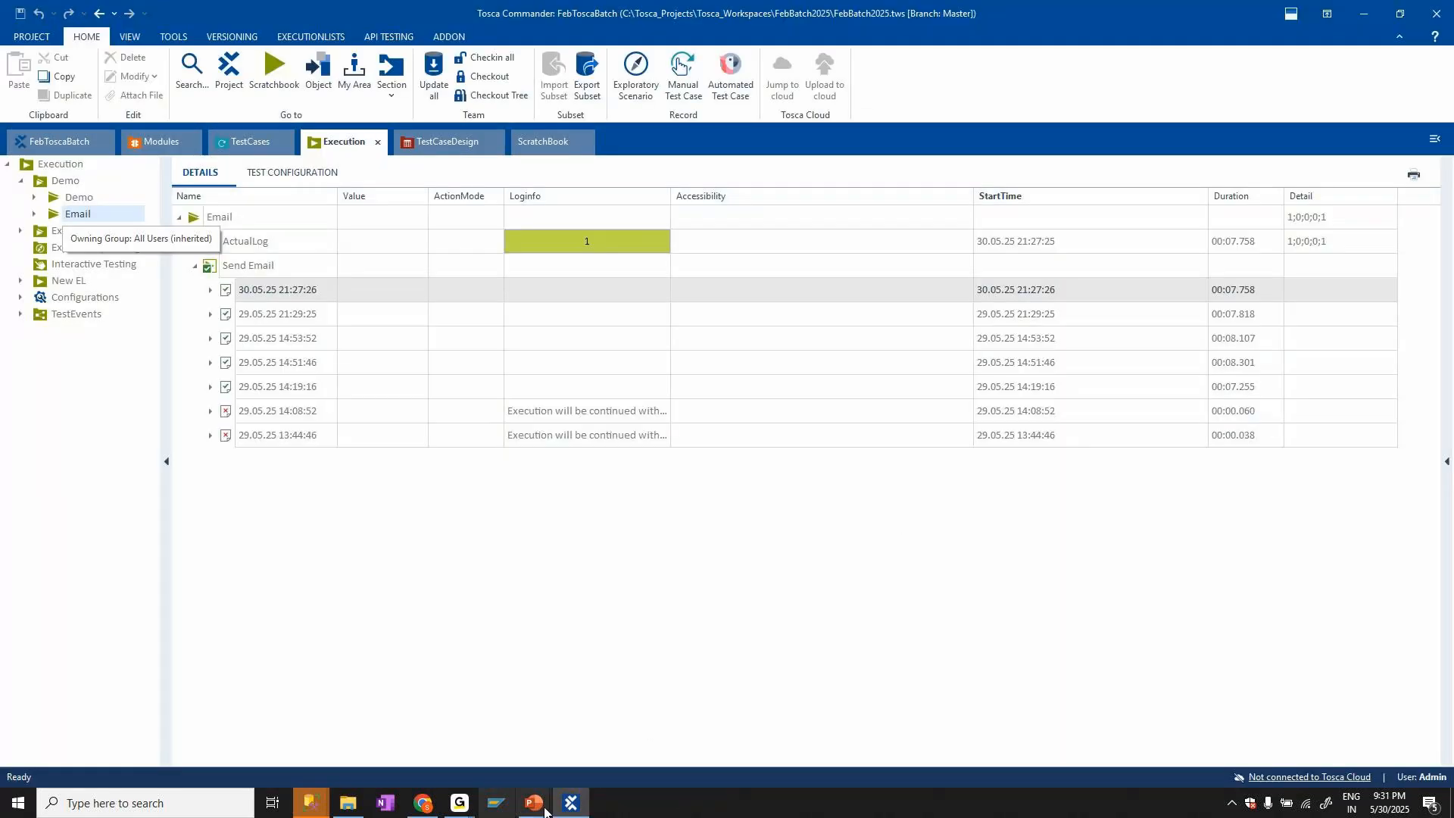
pyautogui.click(558, 809)
pyautogui.click(460, 801)
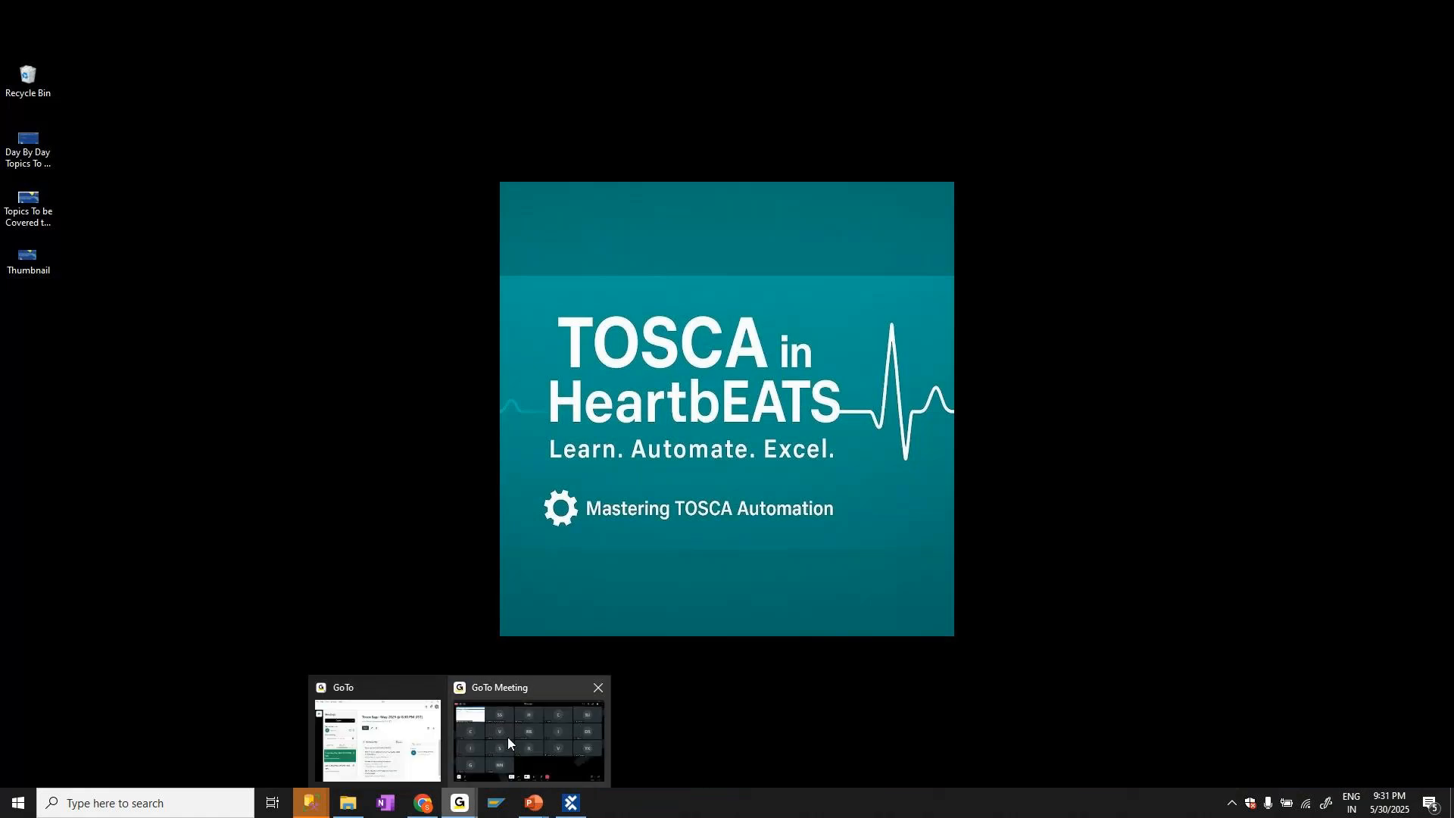
pyautogui.click(507, 738)
# Switch to SQL Server Management Studio, close the Connect to Server dialog and return to the desktop
pyautogui.moveTo(310, 803)
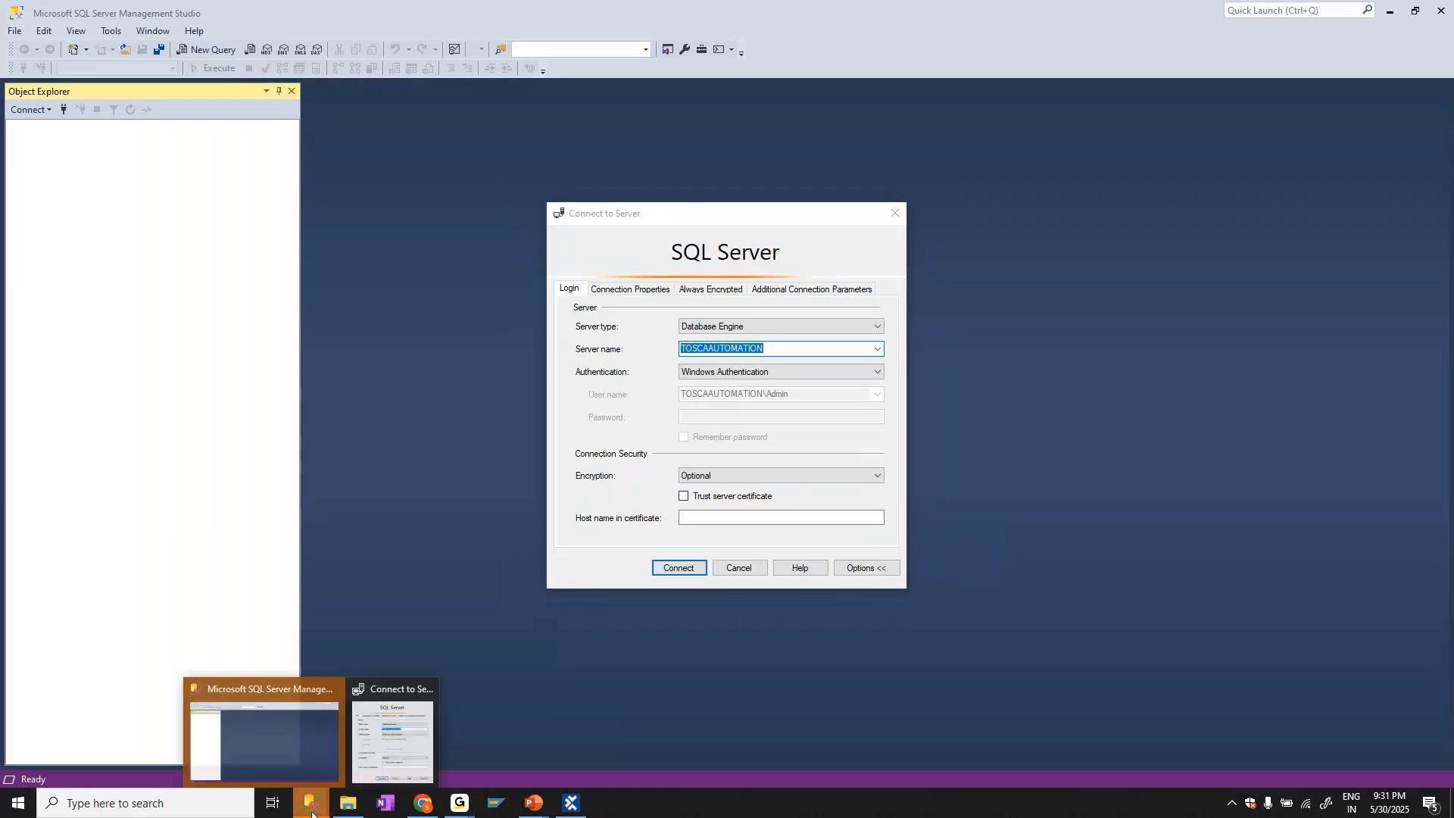
pyautogui.click(337, 693)
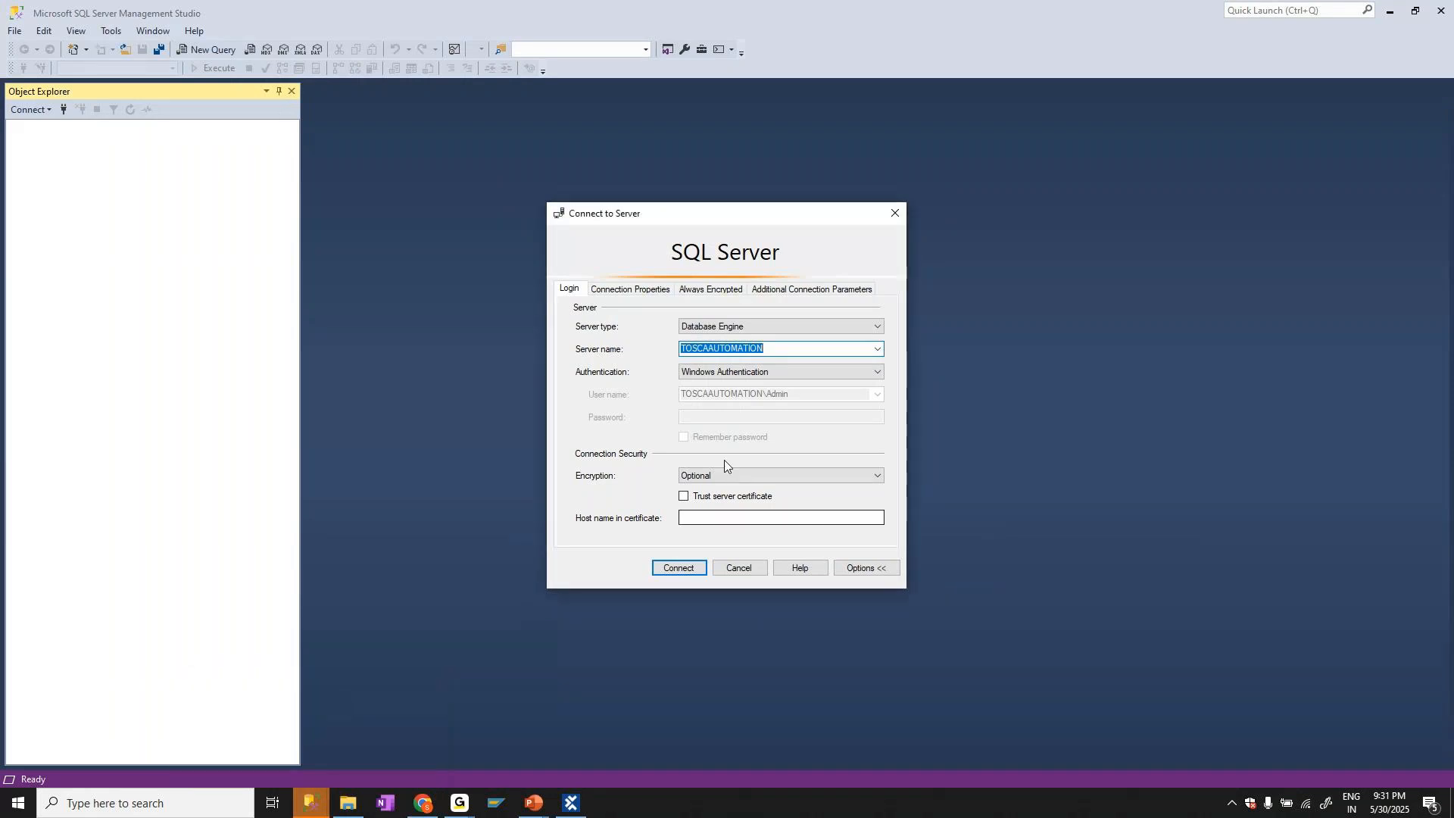
pyautogui.click(887, 210)
pyautogui.click(1453, 804)
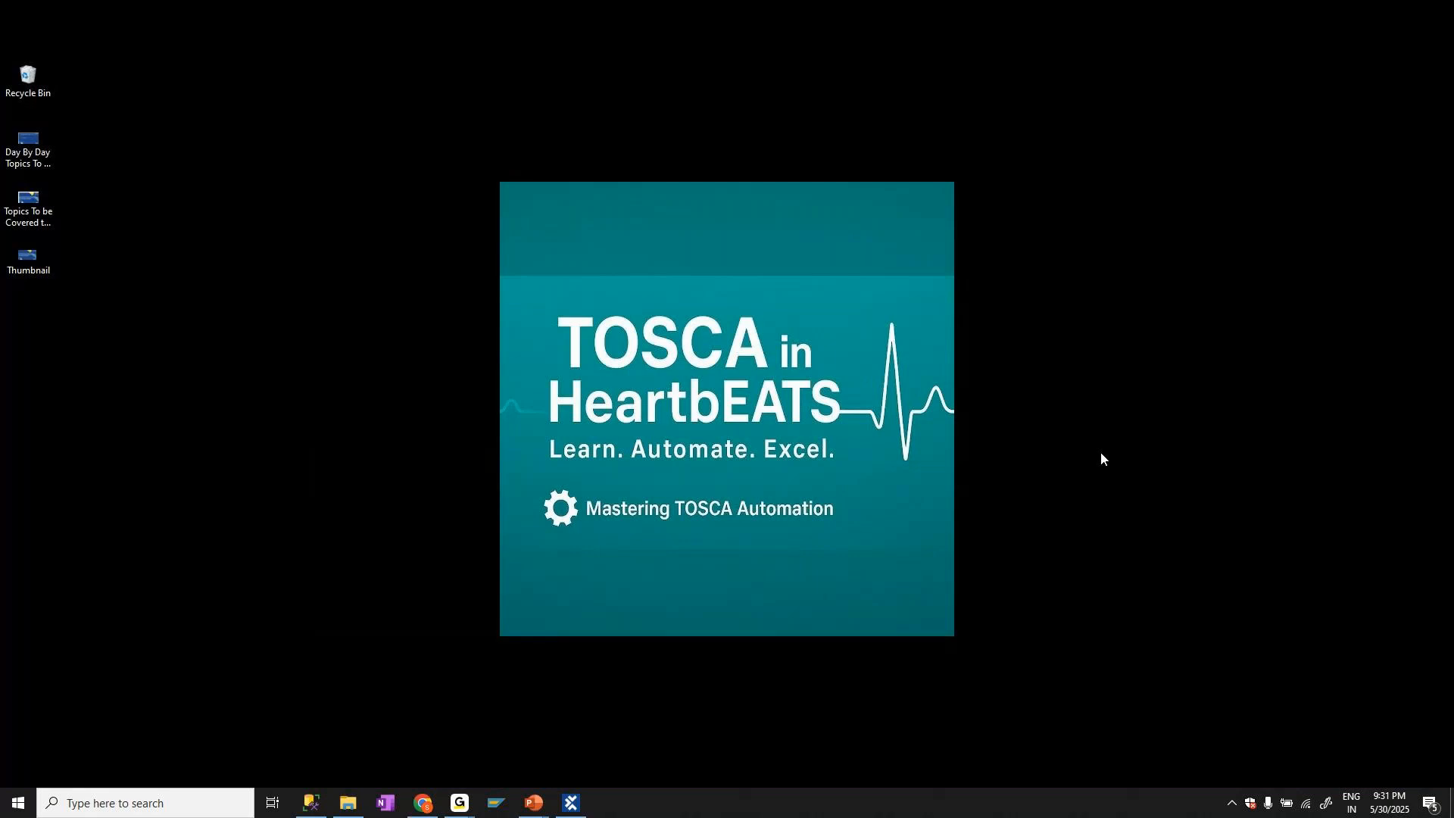